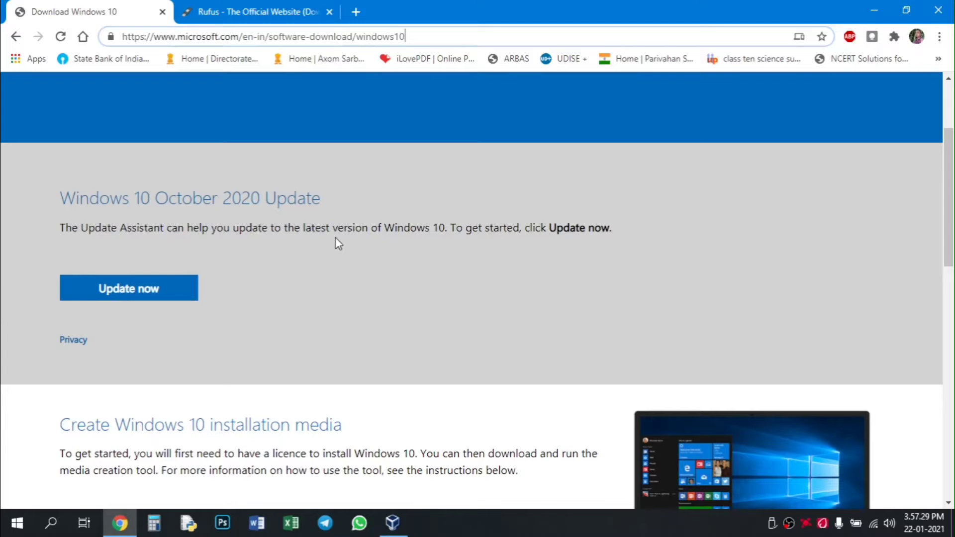
Review the Windows 10 download page's October 2020 Update and installation media sections
{"action": "scroll", "coordinate": [298, 232], "scroll_direction": "down", "scroll_amount": 4}
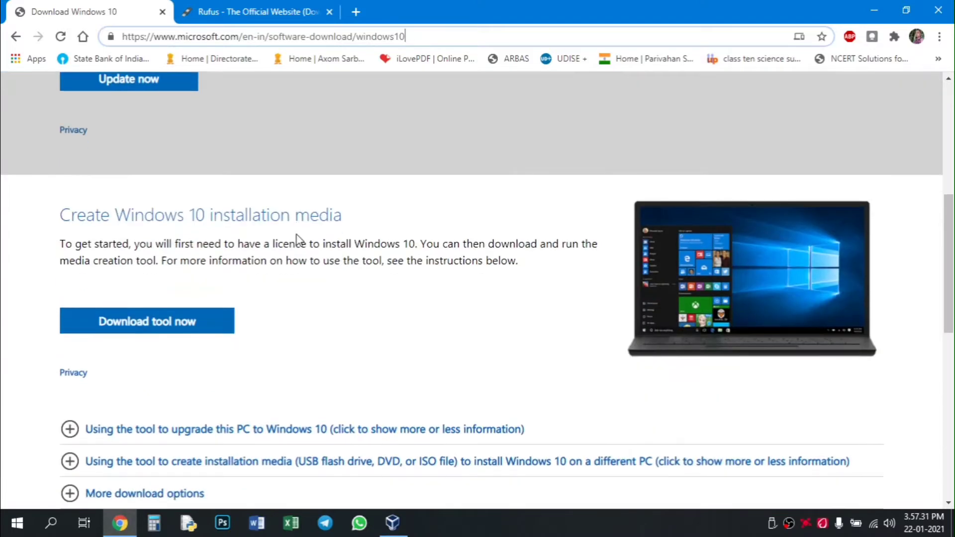
{"action": "scroll", "coordinate": [301, 194], "scroll_direction": "up", "scroll_amount": 3}
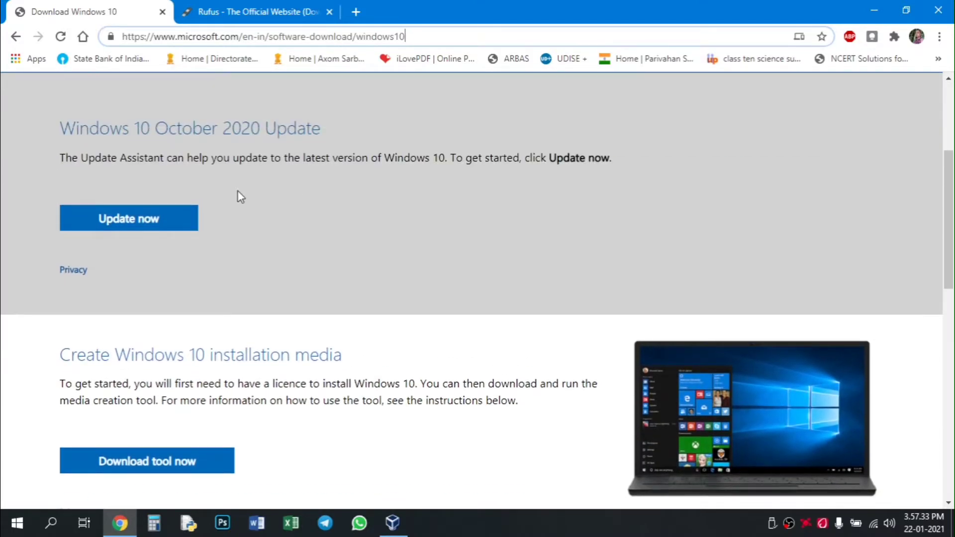
{"action": "scroll", "coordinate": [251, 263], "scroll_direction": "down", "scroll_amount": 4}
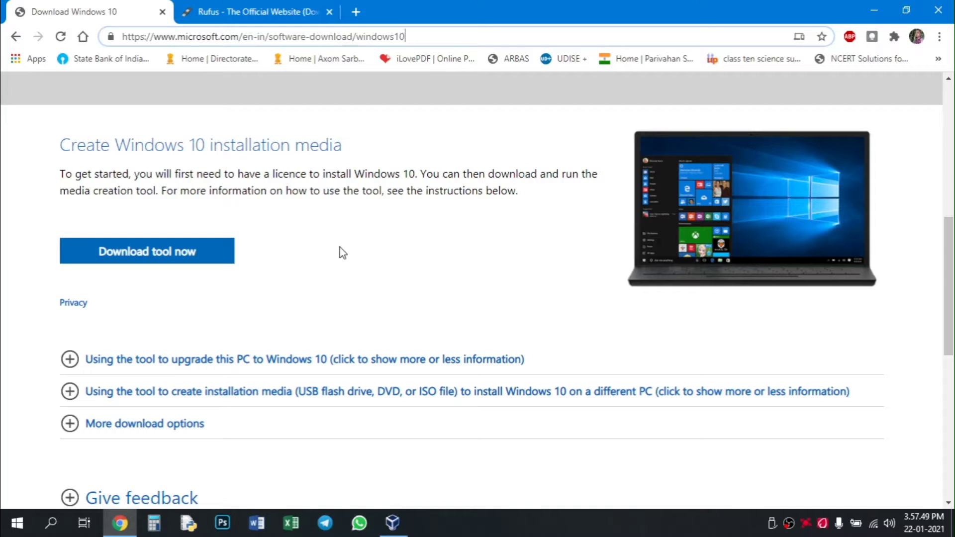
{"action": "scroll", "coordinate": [344, 255], "scroll_direction": "up", "scroll_amount": 5}
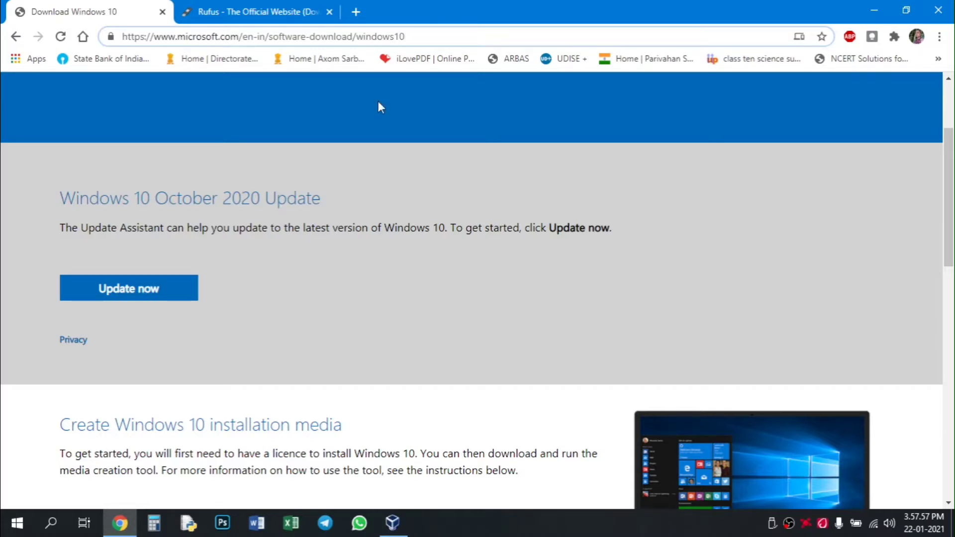
{"action": "scroll", "coordinate": [228, 334], "scroll_direction": "down", "scroll_amount": 5}
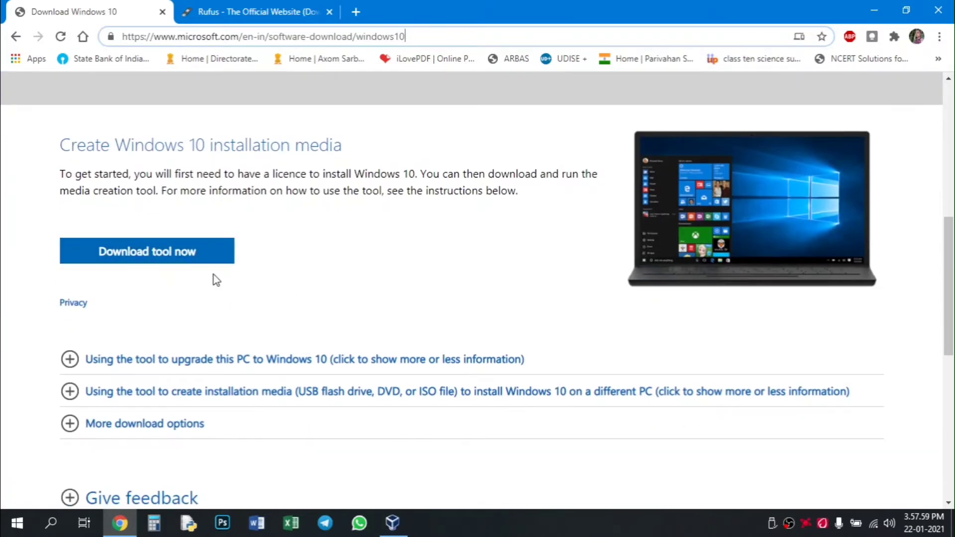
{"action": "scroll", "coordinate": [311, 286], "scroll_direction": "up", "scroll_amount": 10}
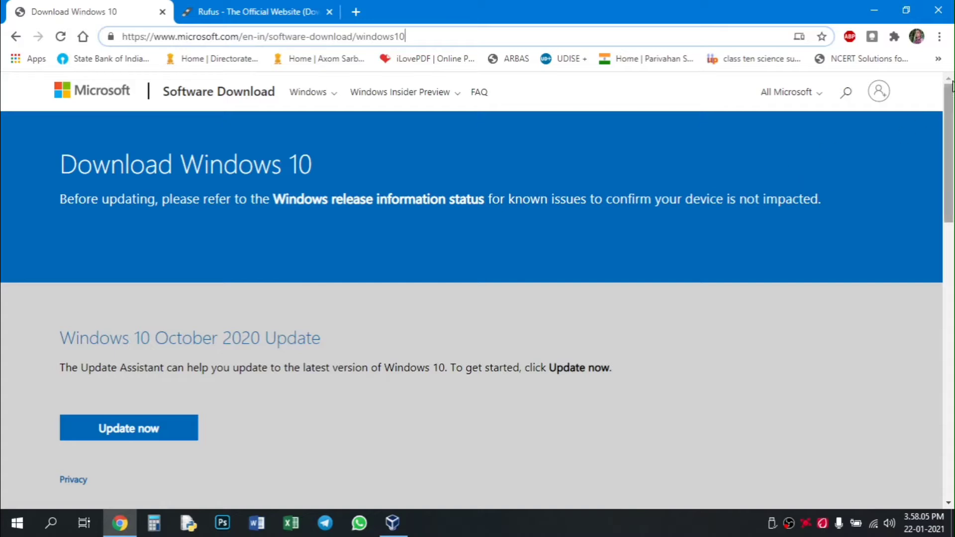
Open the browser's developer tools for the Windows 10 download page and show the Network conditions tool
{"action": "left_click", "coordinate": [941, 38]}
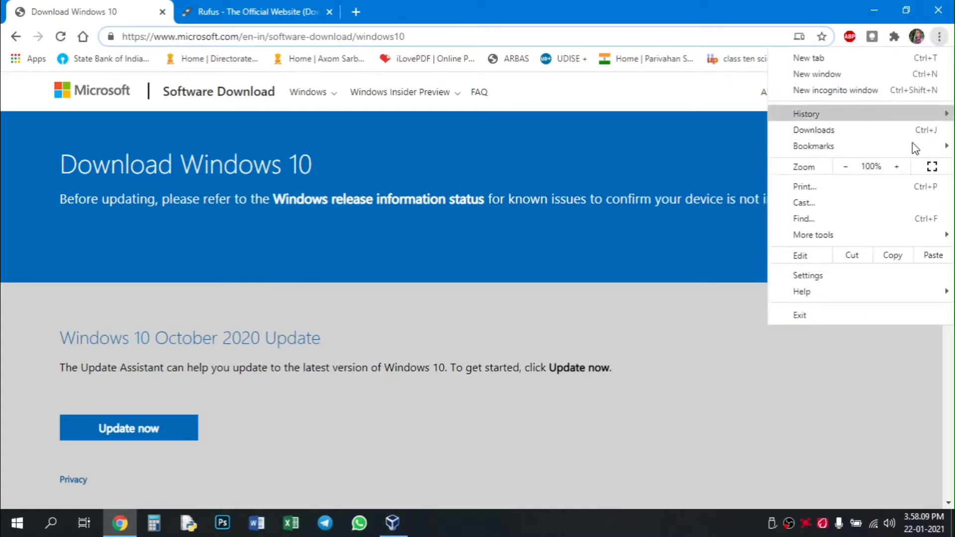
{"action": "mouse_move", "coordinate": [843, 237]}
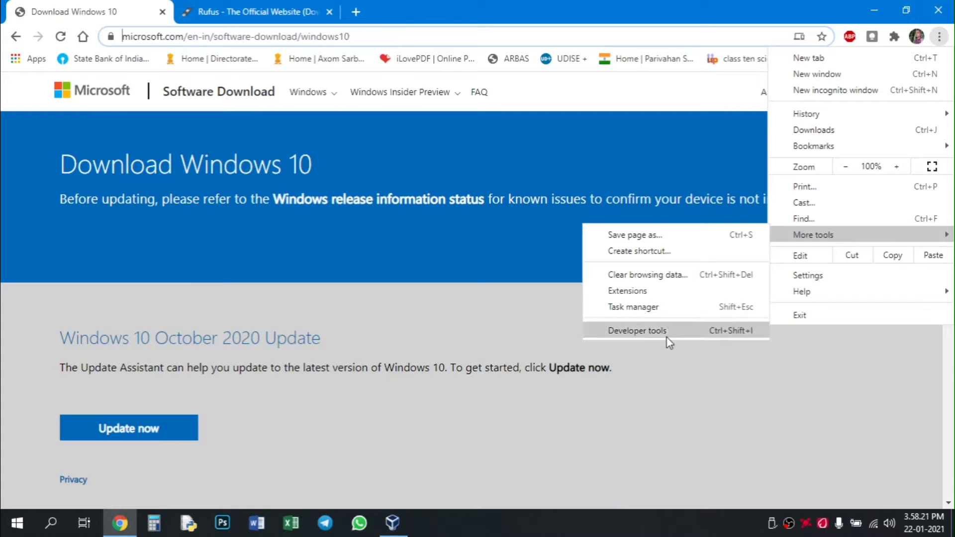
{"action": "left_click", "coordinate": [665, 332]}
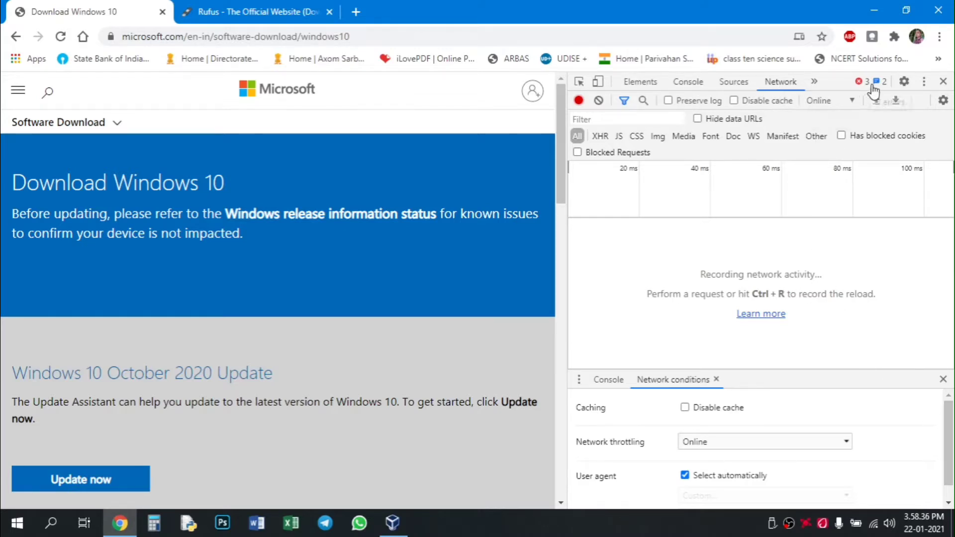
{"action": "left_click", "coordinate": [923, 86]}
{"action": "mouse_move", "coordinate": [858, 199]}
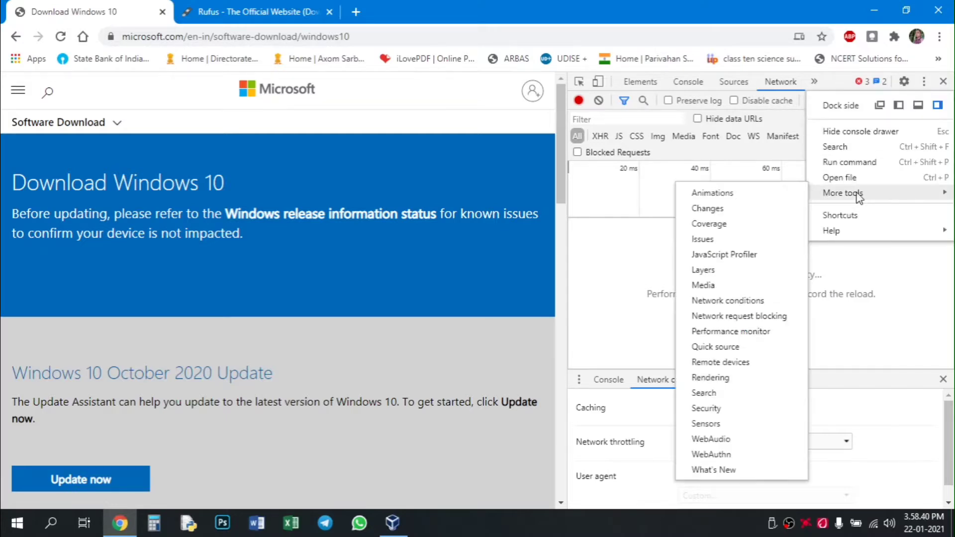
{"action": "left_click", "coordinate": [722, 302]}
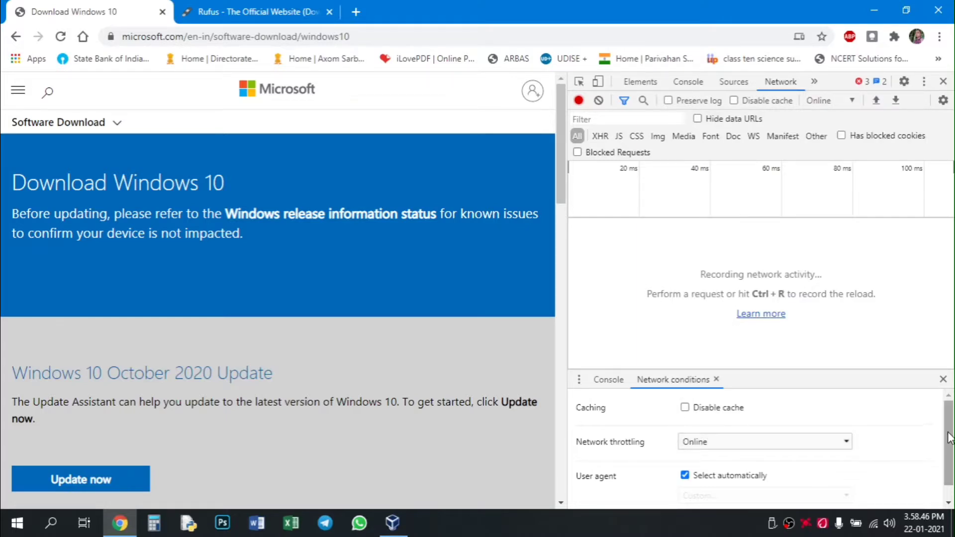
Turn off automatic user agent selection, set the user agent to Chrome — Android Mobile, and reload the page
{"action": "left_click", "coordinate": [685, 476]}
{"action": "scroll", "coordinate": [947, 438], "scroll_direction": "down", "scroll_amount": 1}
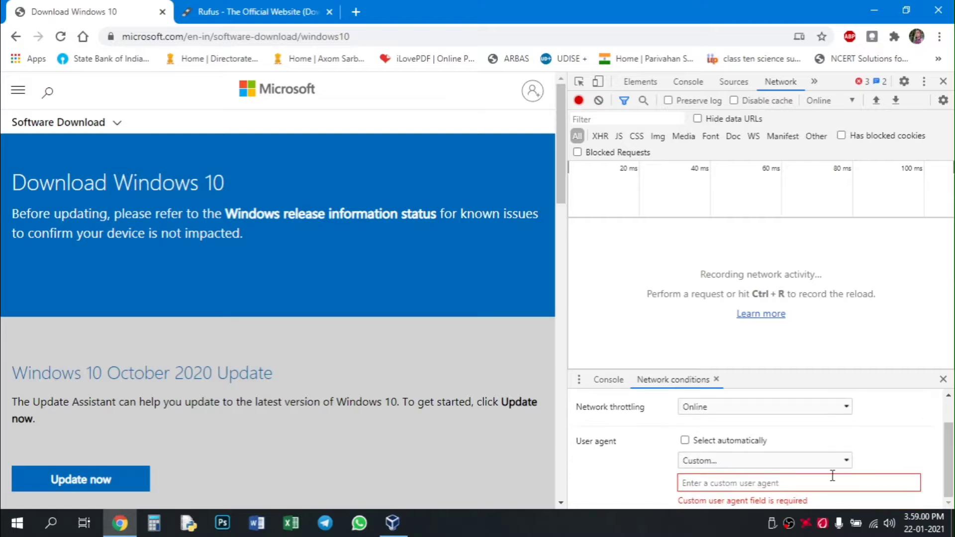
{"action": "left_click", "coordinate": [840, 464]}
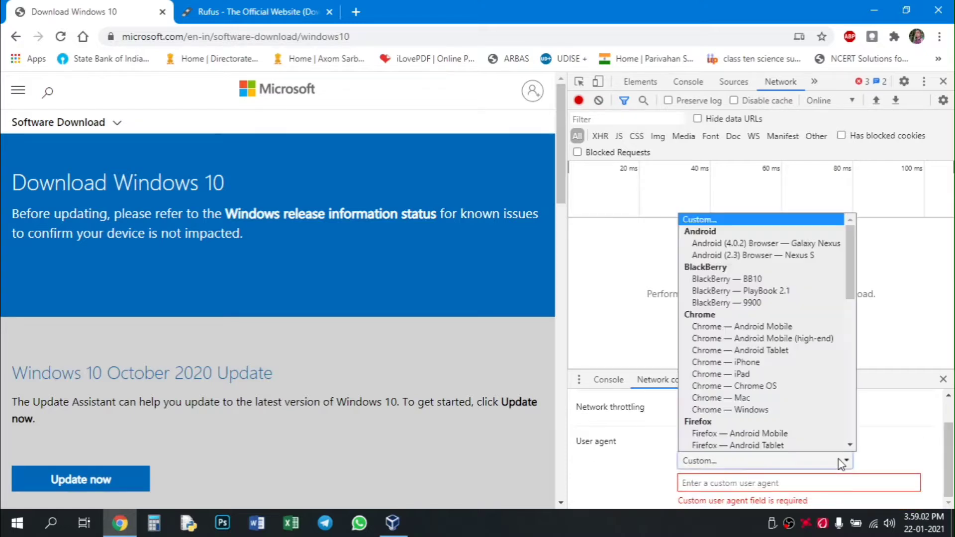
{"action": "left_click", "coordinate": [768, 328]}
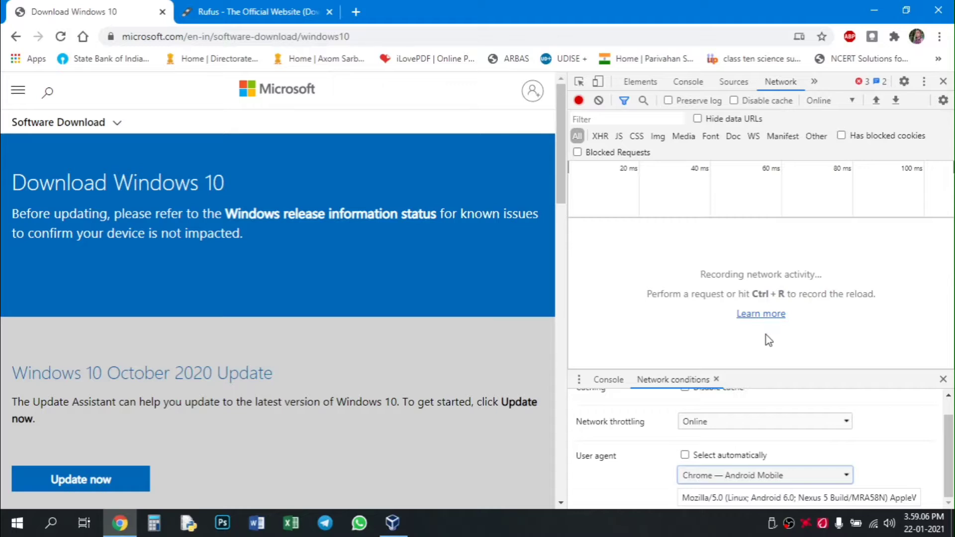
{"action": "left_click_drag", "start_coordinate": [949, 448], "coordinate": [949, 473]}
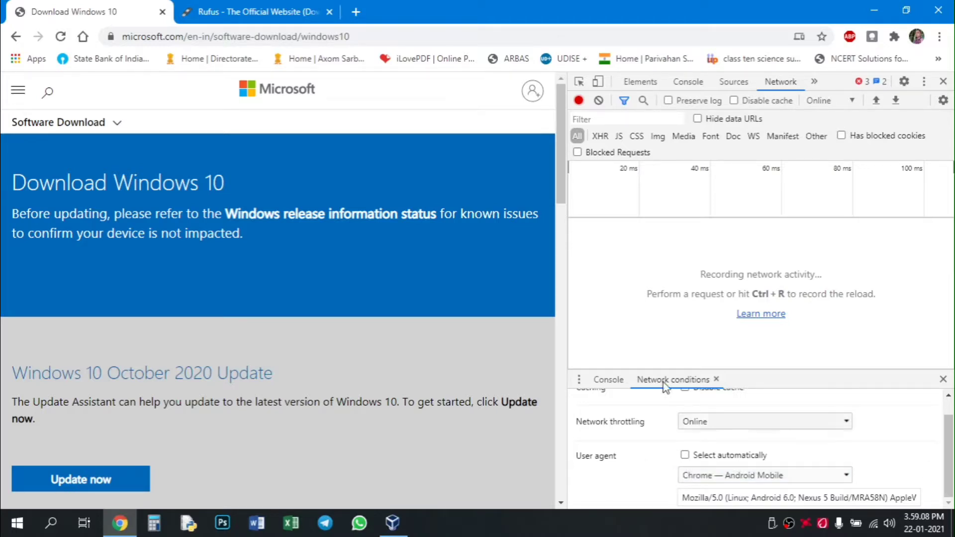
{"action": "left_click", "coordinate": [60, 37]}
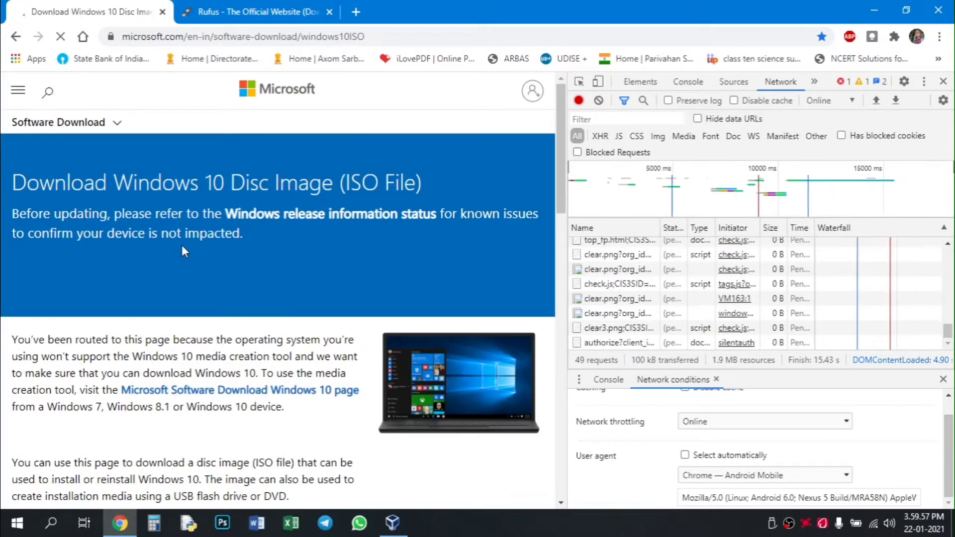
Choose Windows 10 as the edition on the Disc Image (ISO File) page and confirm it
{"action": "scroll", "coordinate": [181, 244], "scroll_direction": "down", "scroll_amount": 3}
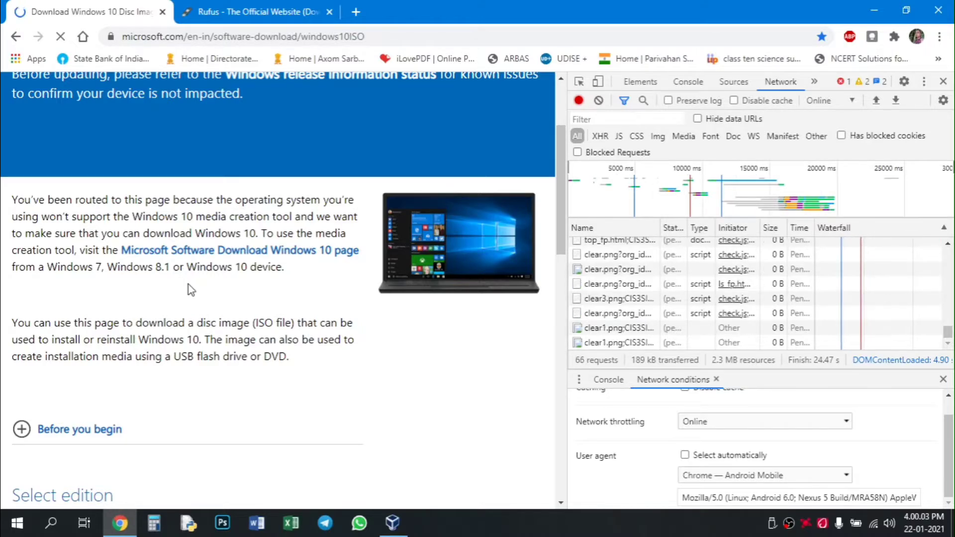
{"action": "scroll", "coordinate": [189, 289], "scroll_direction": "down", "scroll_amount": 6}
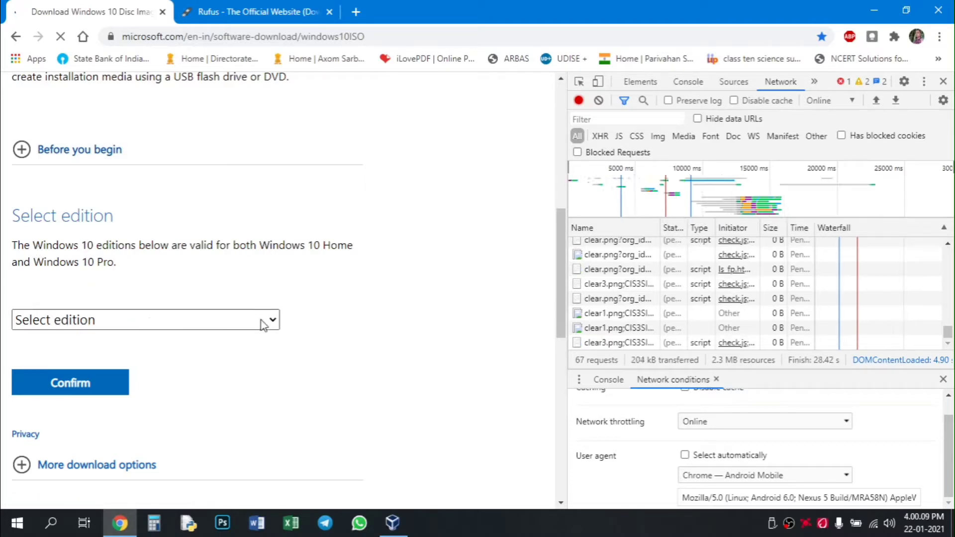
{"action": "scroll", "coordinate": [269, 319], "scroll_direction": "down", "scroll_amount": 1}
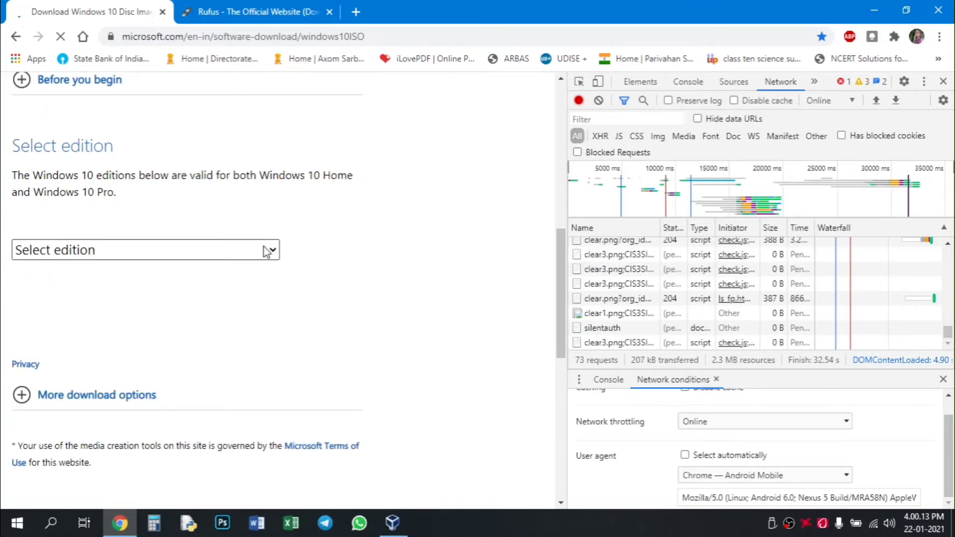
{"action": "left_click", "coordinate": [271, 251]}
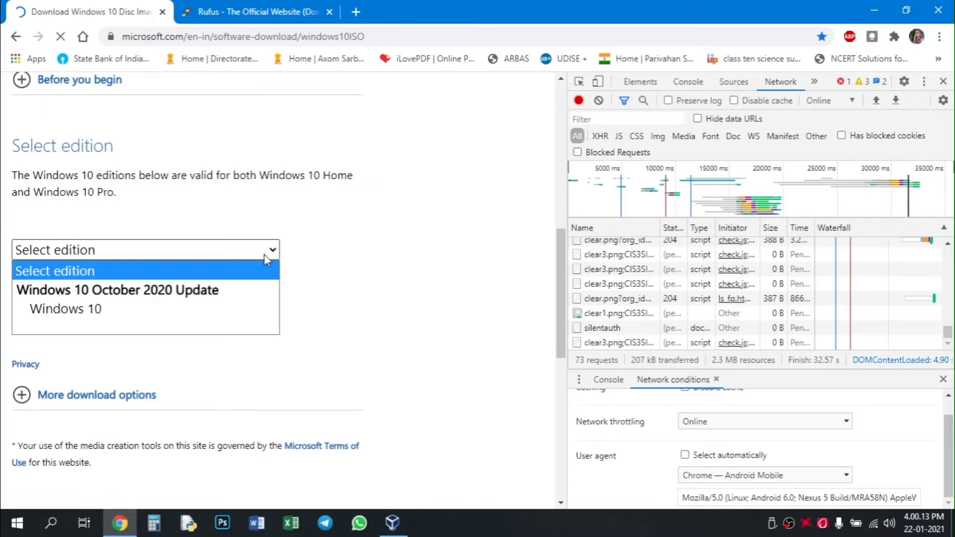
{"action": "left_click", "coordinate": [118, 313]}
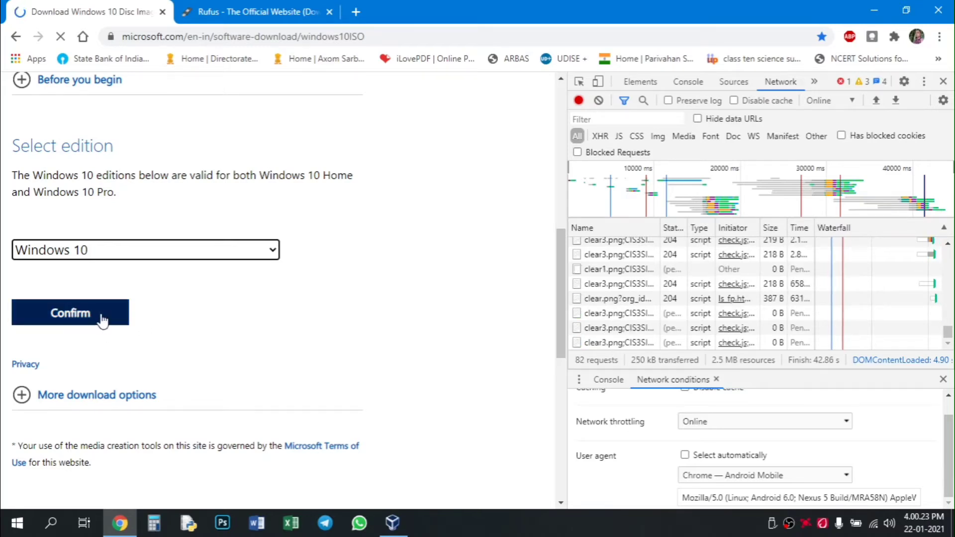
{"action": "left_click", "coordinate": [102, 318]}
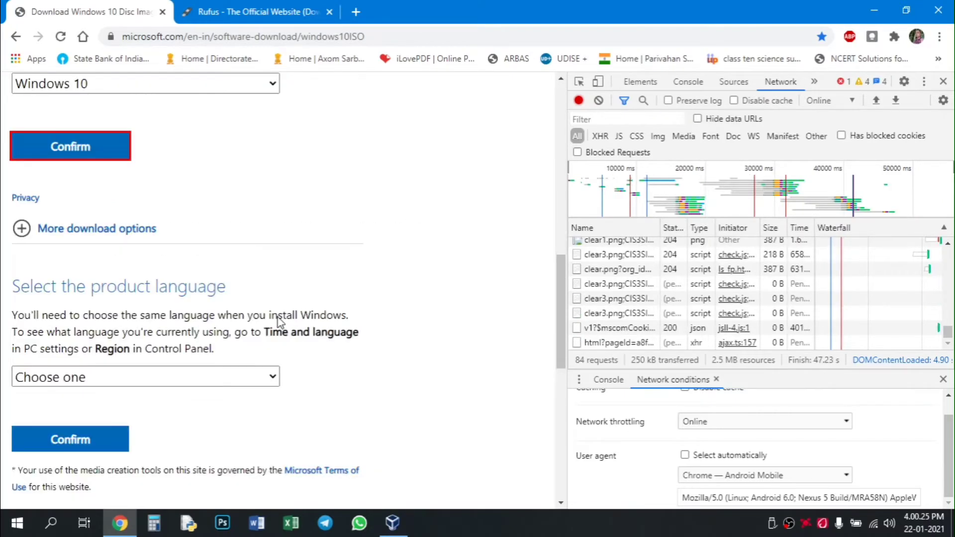
Choose English International as the product language and confirm it
{"action": "scroll", "coordinate": [231, 284], "scroll_direction": "down", "scroll_amount": 3}
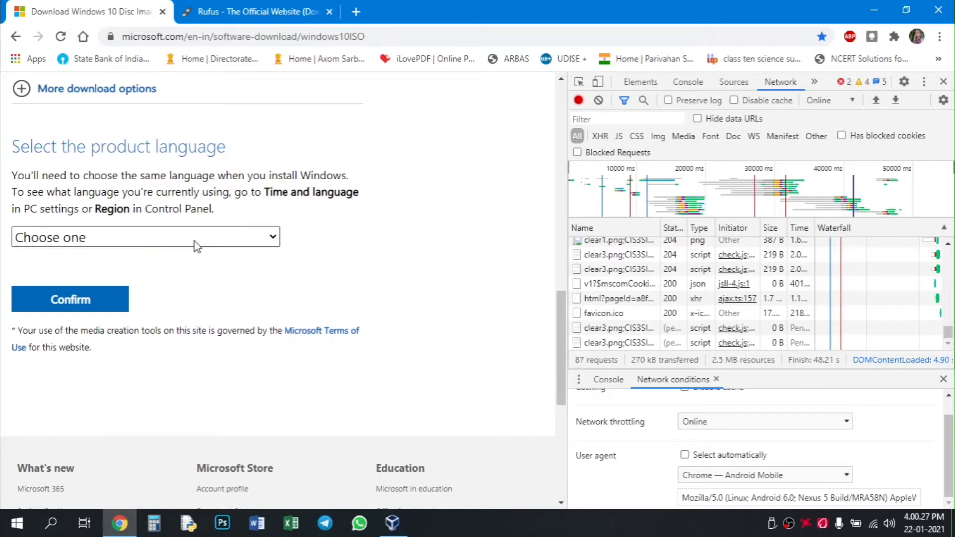
{"action": "left_click", "coordinate": [246, 238]}
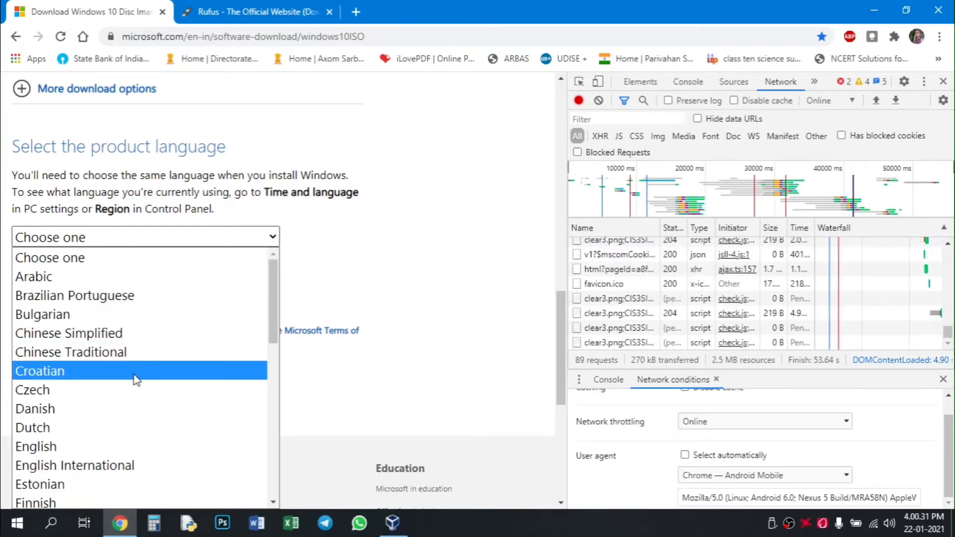
{"action": "left_click", "coordinate": [132, 467]}
{"action": "left_click", "coordinate": [118, 312]}
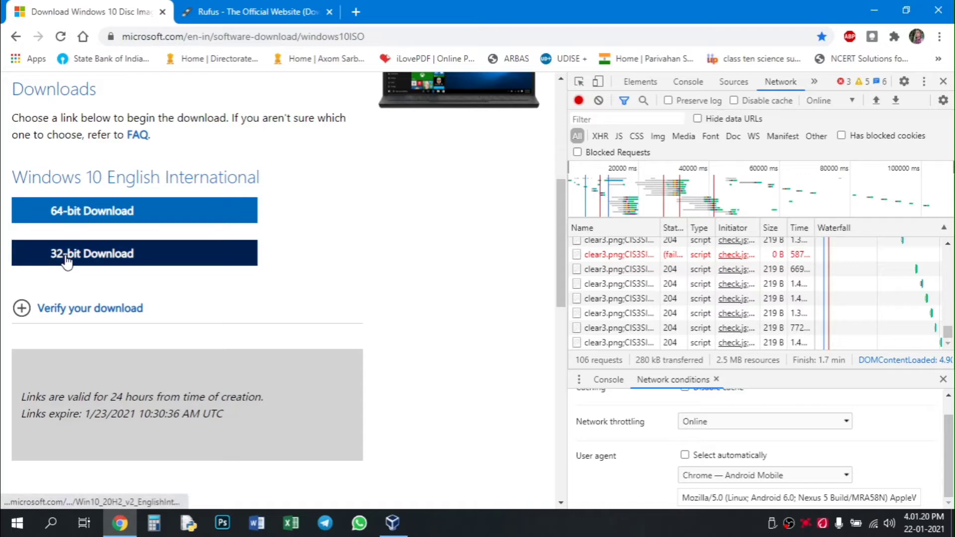
Start the 32-bit Windows 10 English International ISO download and cancel it
{"action": "left_click", "coordinate": [126, 261]}
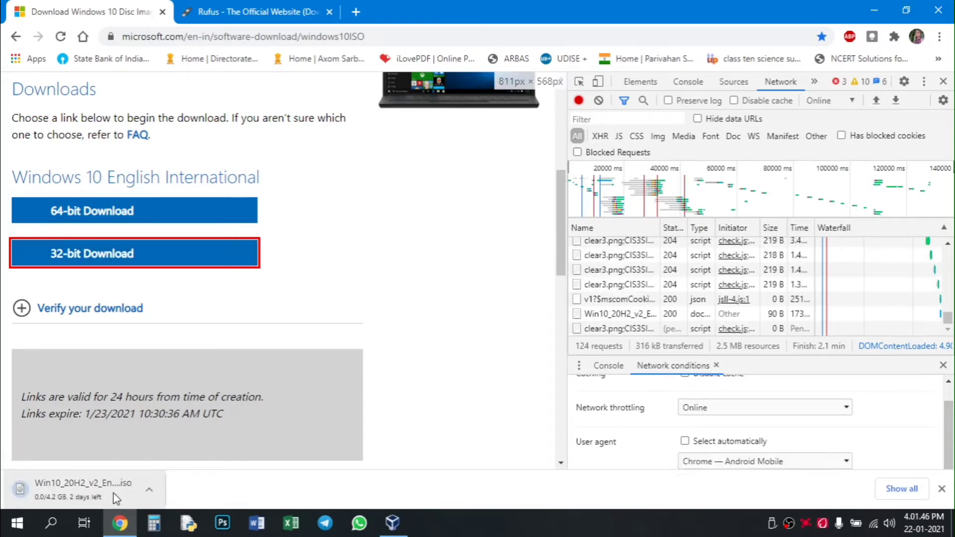
{"action": "left_click", "coordinate": [146, 493]}
{"action": "left_click", "coordinate": [150, 469]}
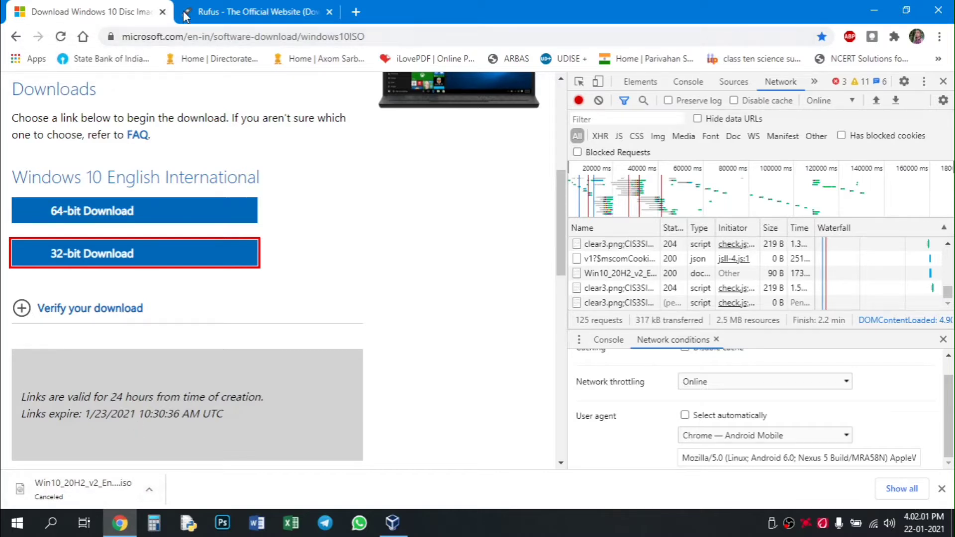
Download Rufus 3.13 from the open rufus.ie page and keep the rufus-3.13.exe file
{"action": "left_click", "coordinate": [236, 16]}
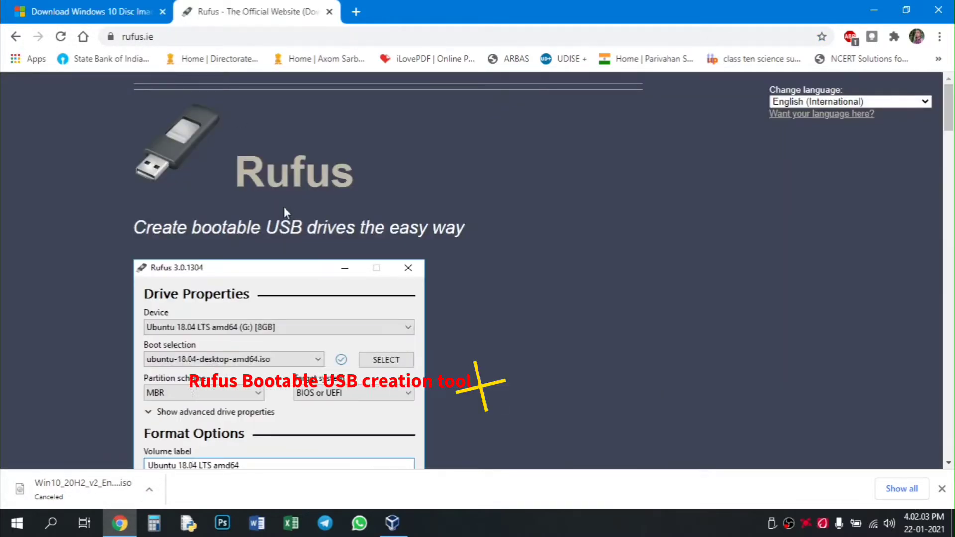
{"action": "key", "text": "ctrl+l"}
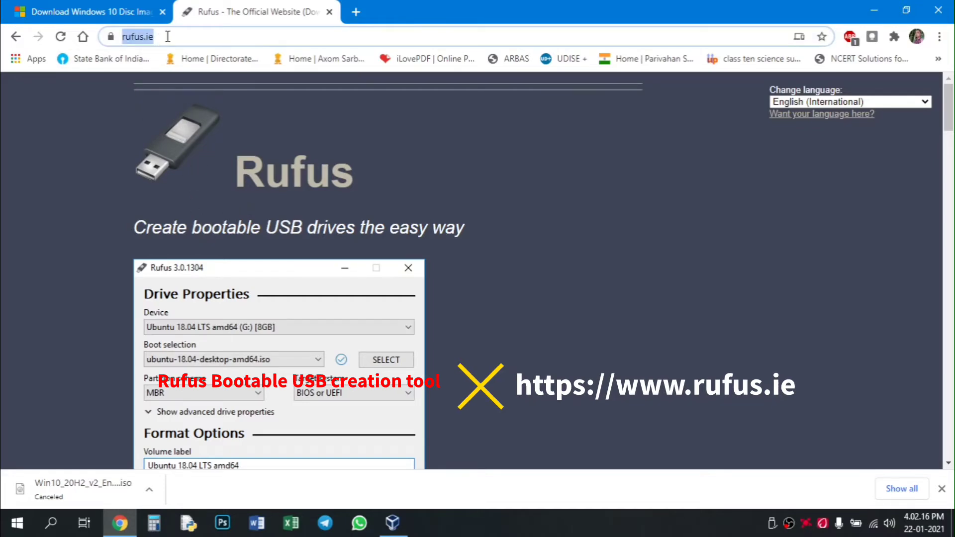
{"action": "scroll", "coordinate": [268, 213], "scroll_direction": "down", "scroll_amount": 15}
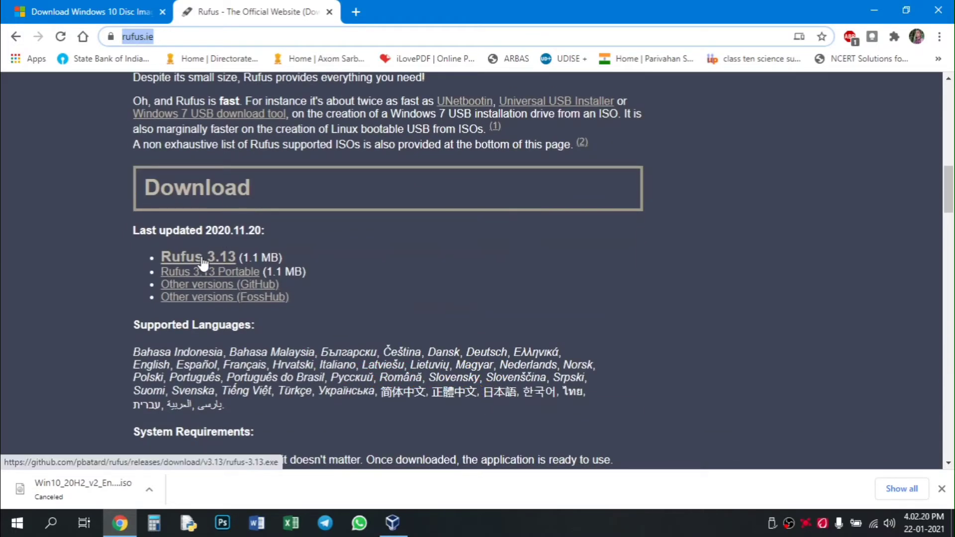
{"action": "left_click", "coordinate": [201, 262]}
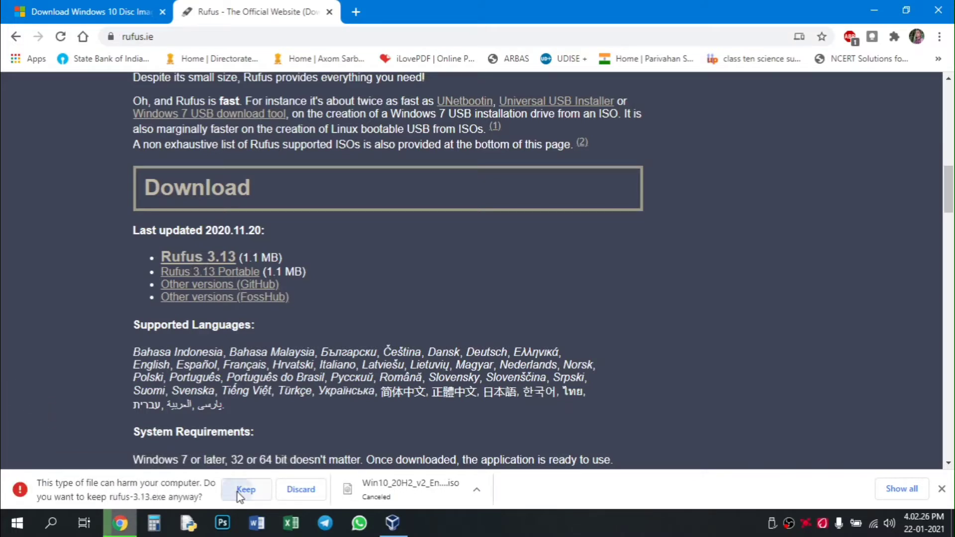
{"action": "left_click", "coordinate": [237, 493]}
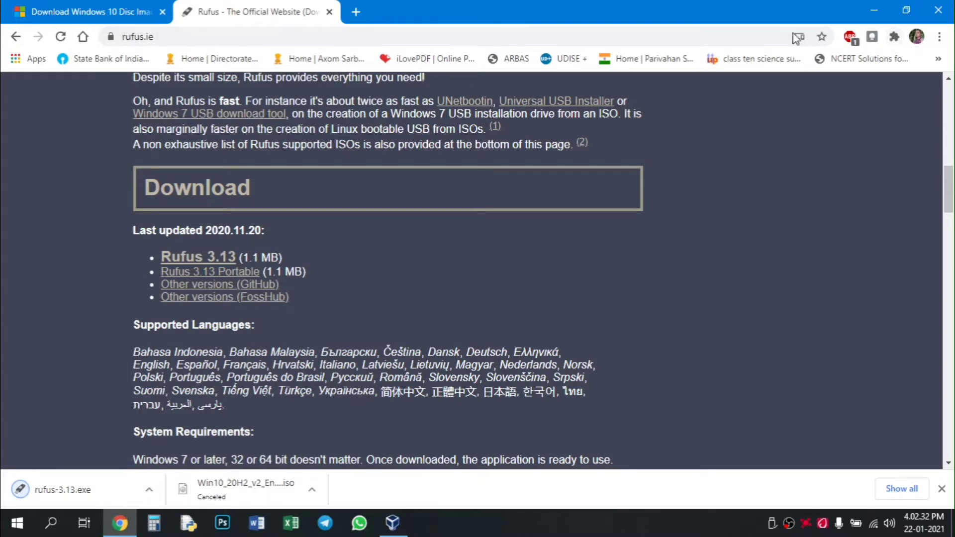
Minimize the browser and open File Explorer at This PC to show the drives
{"action": "left_click", "coordinate": [149, 489]}
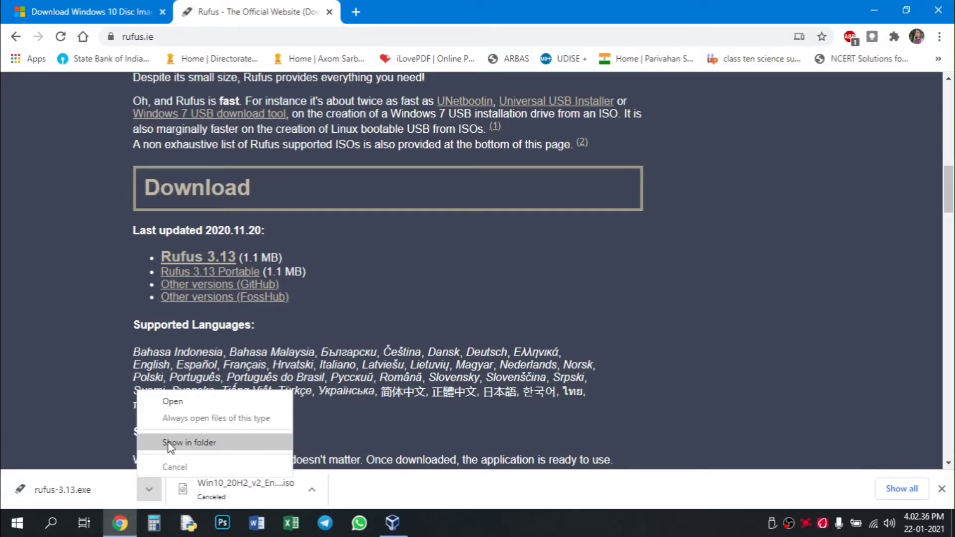
{"action": "left_click", "coordinate": [876, 7]}
{"action": "double_click", "coordinate": [757, 95]}
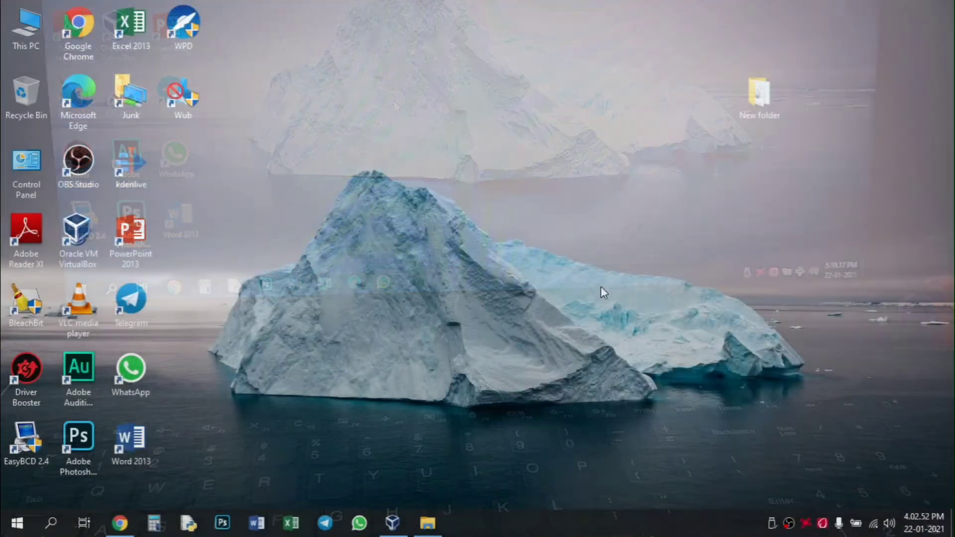
{"action": "key", "text": "super+e"}
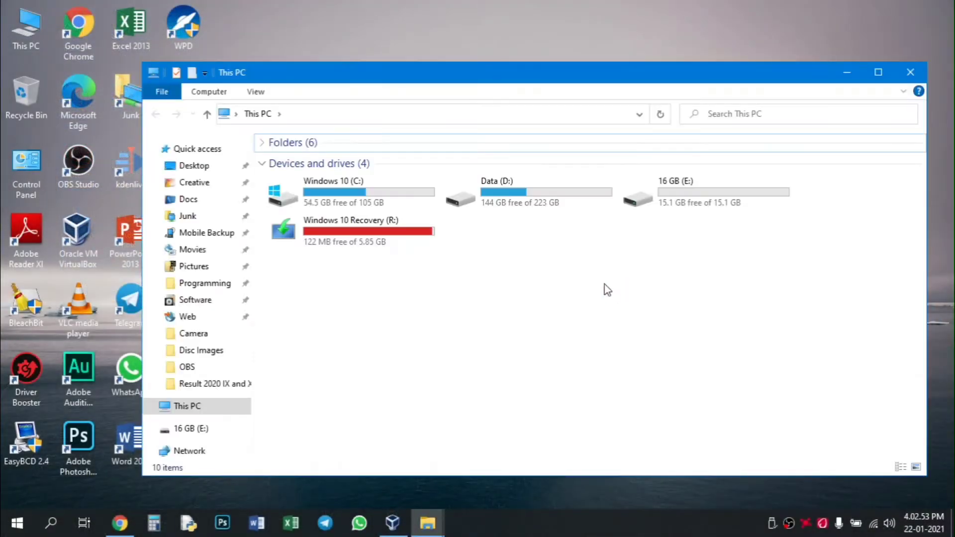
Open the 16 GB (E:) drive to check its contents, return to This PC and close the window
{"action": "double_click", "coordinate": [676, 203]}
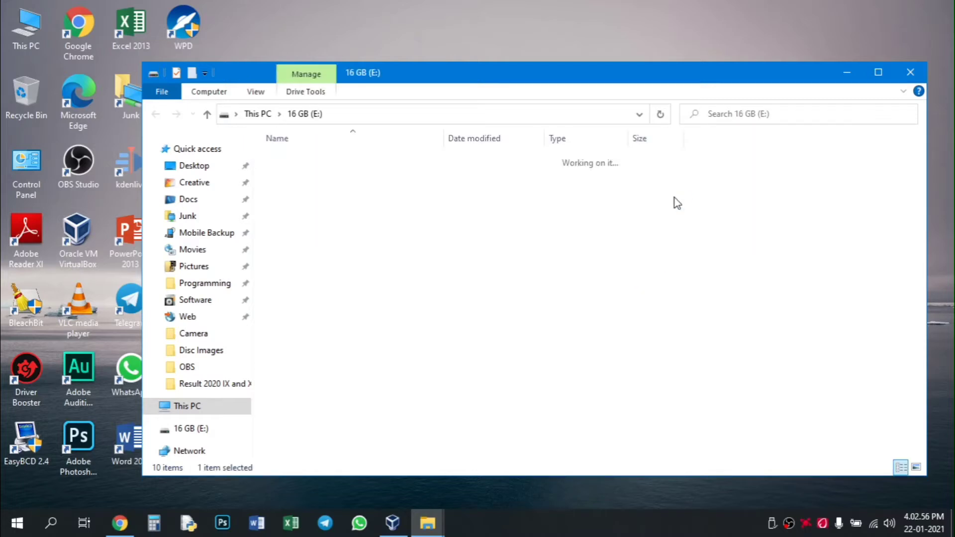
{"action": "left_click", "coordinate": [207, 116]}
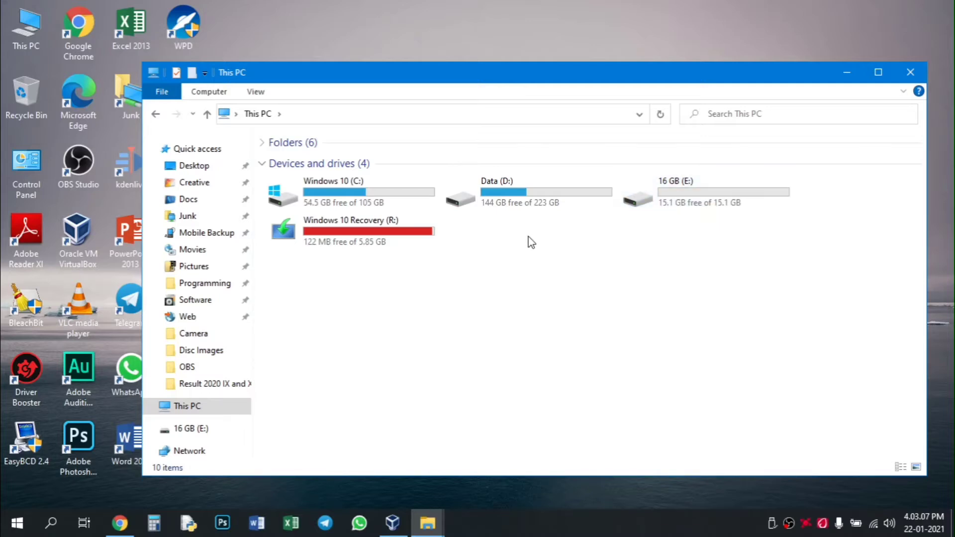
{"action": "double_click", "coordinate": [674, 198]}
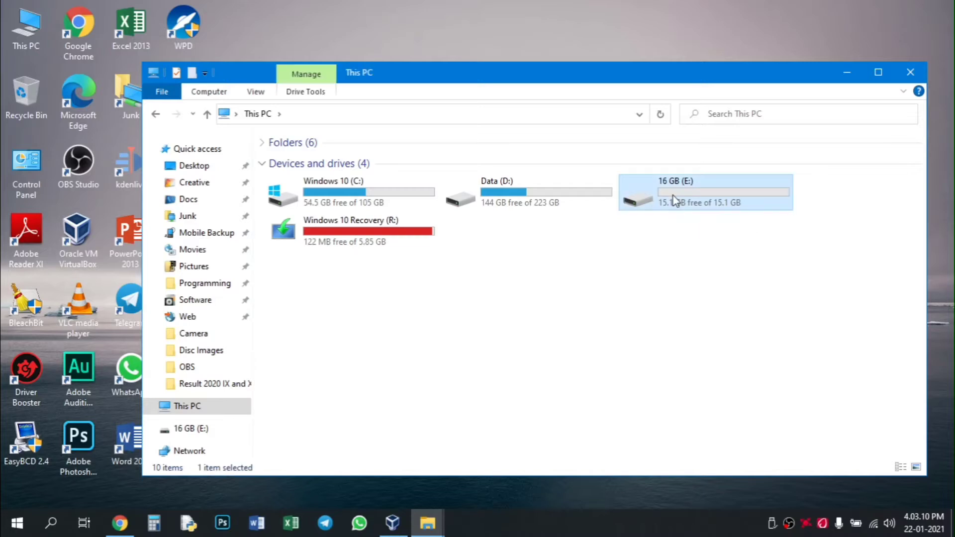
{"action": "left_click", "coordinate": [207, 115]}
{"action": "left_click", "coordinate": [910, 72]}
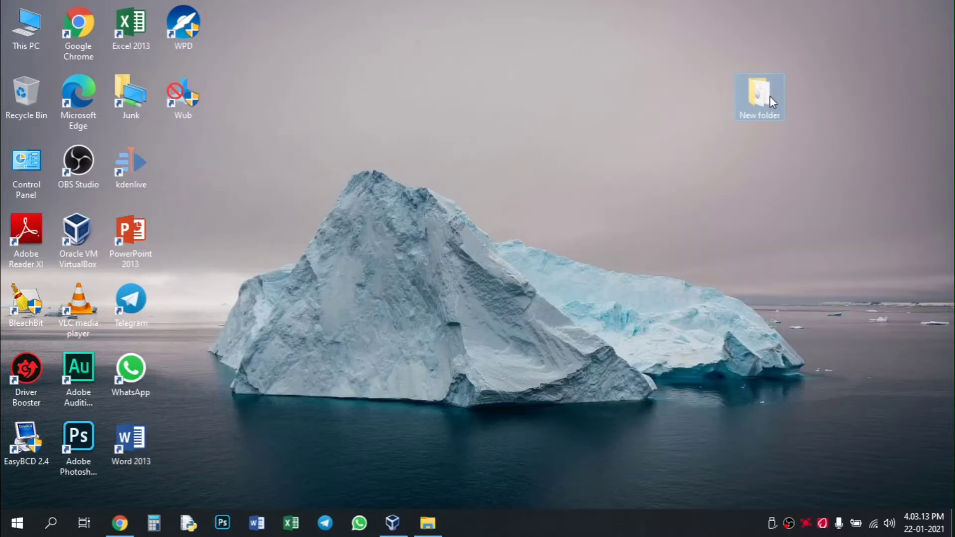
Launch rufus-3.13 from the desktop's New folder and choose the 16 GB (E:) drive as the device
{"action": "double_click", "coordinate": [772, 102]}
{"action": "double_click", "coordinate": [293, 145]}
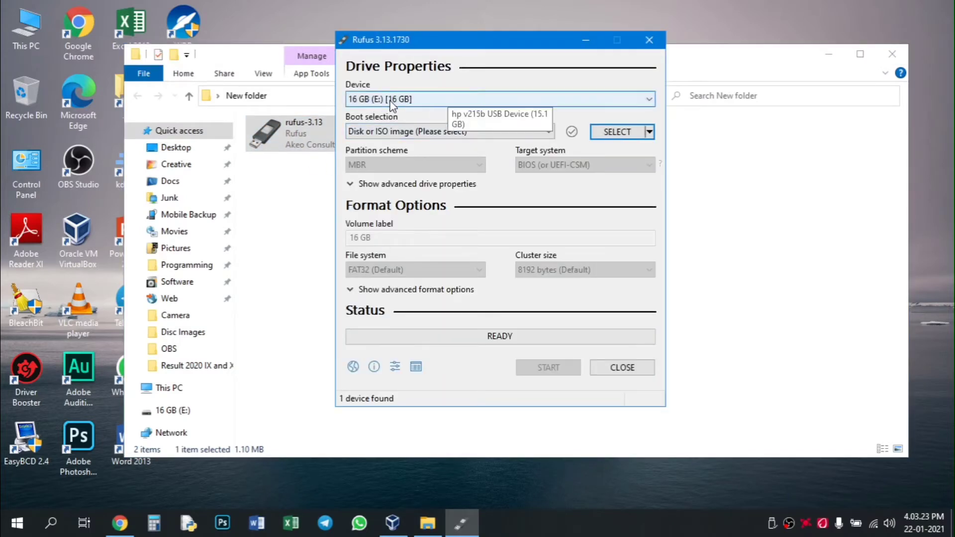
{"action": "left_click", "coordinate": [395, 99]}
{"action": "left_click", "coordinate": [408, 114]}
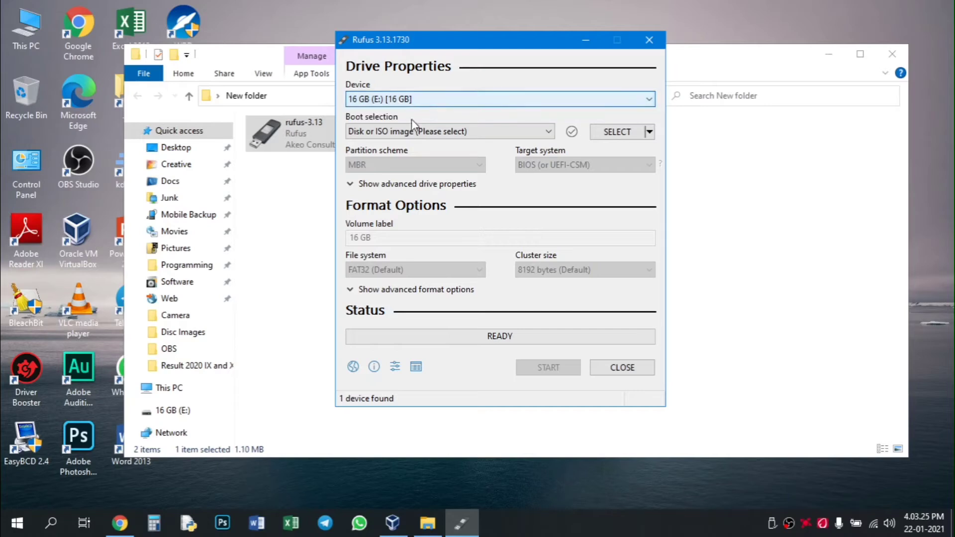
{"action": "left_click", "coordinate": [426, 99]}
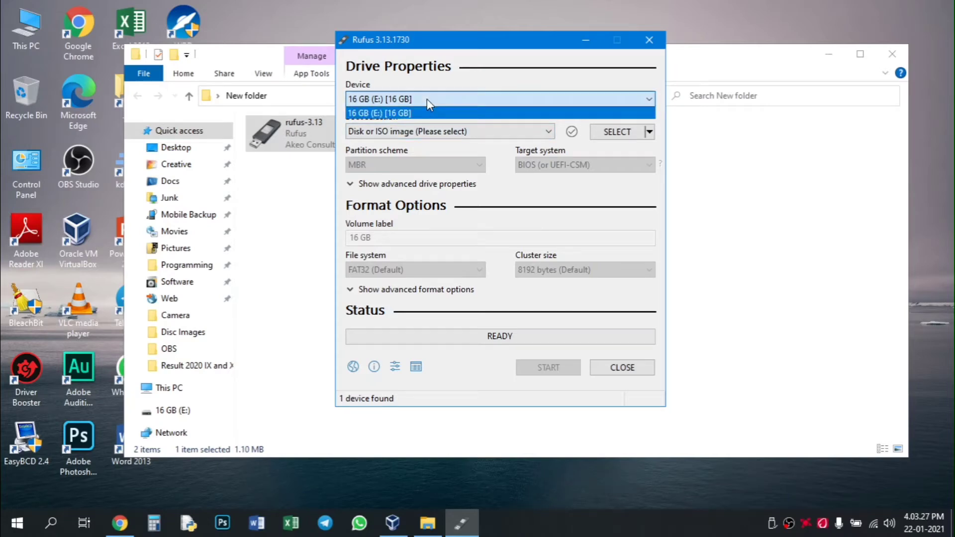
{"action": "left_click", "coordinate": [392, 100]}
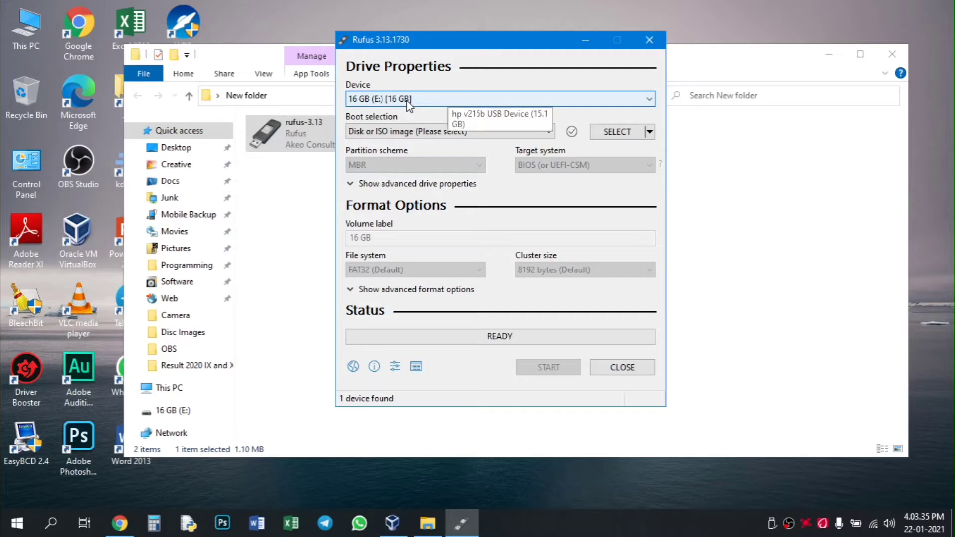
Set the boot selection to Disk or ISO image and load Win10_20H2_EnglishInternational_x32 from the desktop's New folder
{"action": "left_click", "coordinate": [462, 132]}
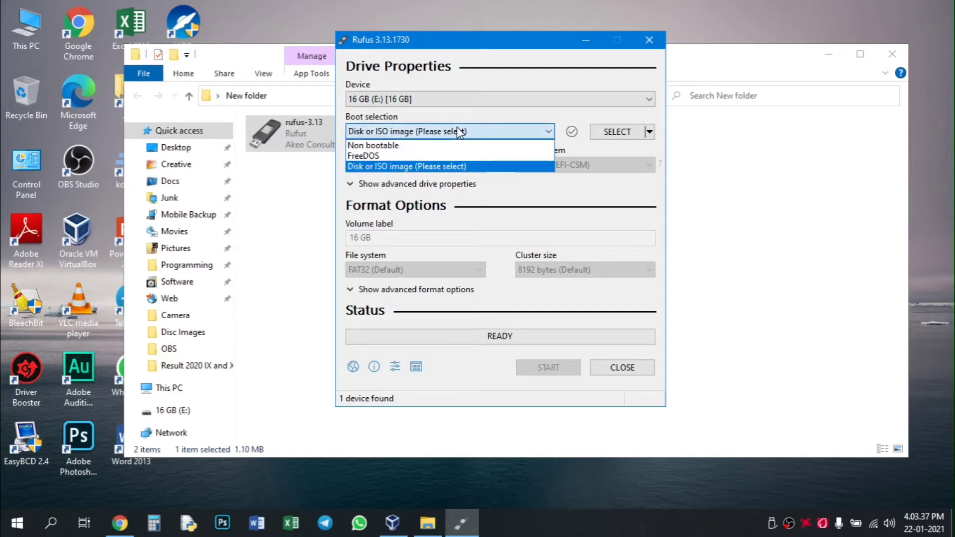
{"action": "left_click", "coordinate": [404, 167]}
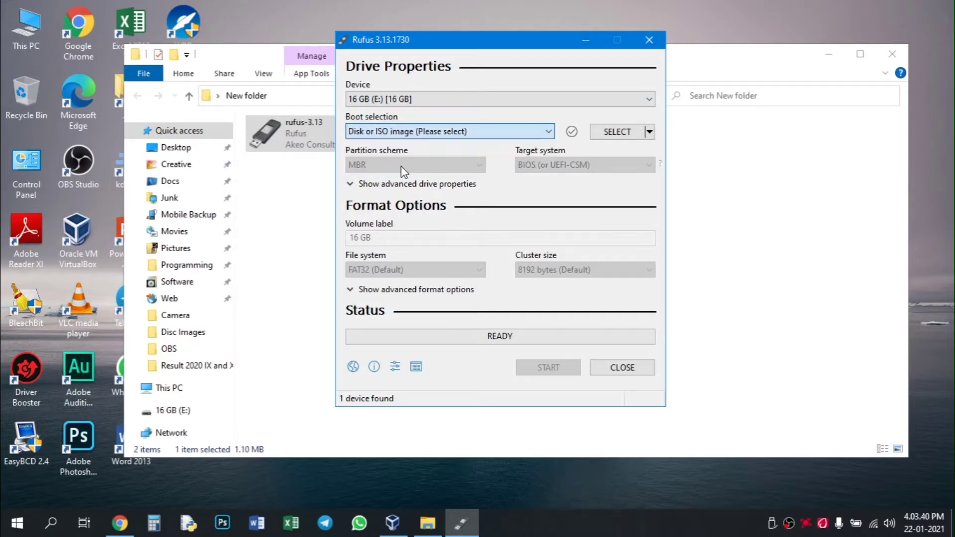
{"action": "left_click", "coordinate": [617, 132]}
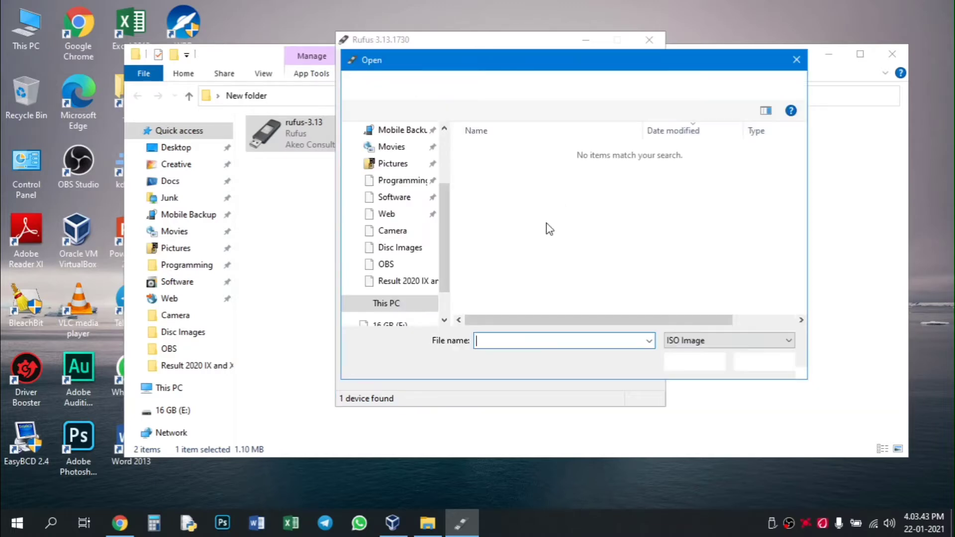
{"action": "scroll", "coordinate": [442, 224], "scroll_direction": "up", "scroll_amount": 3}
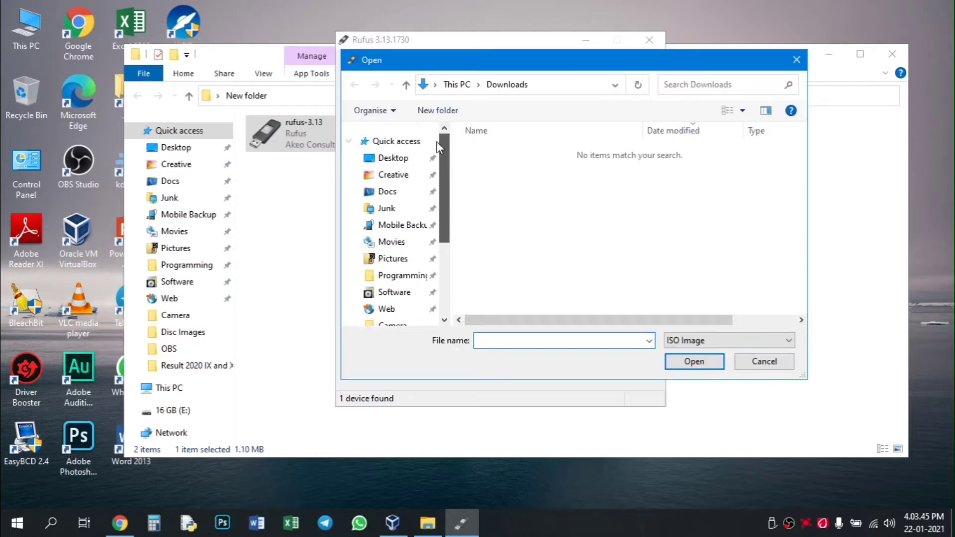
{"action": "left_click", "coordinate": [392, 158]}
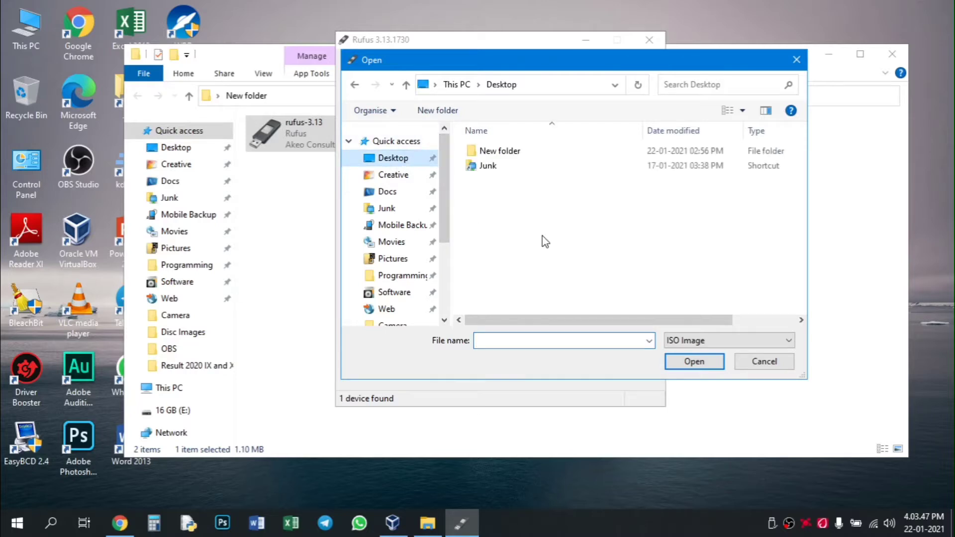
{"action": "double_click", "coordinate": [500, 154]}
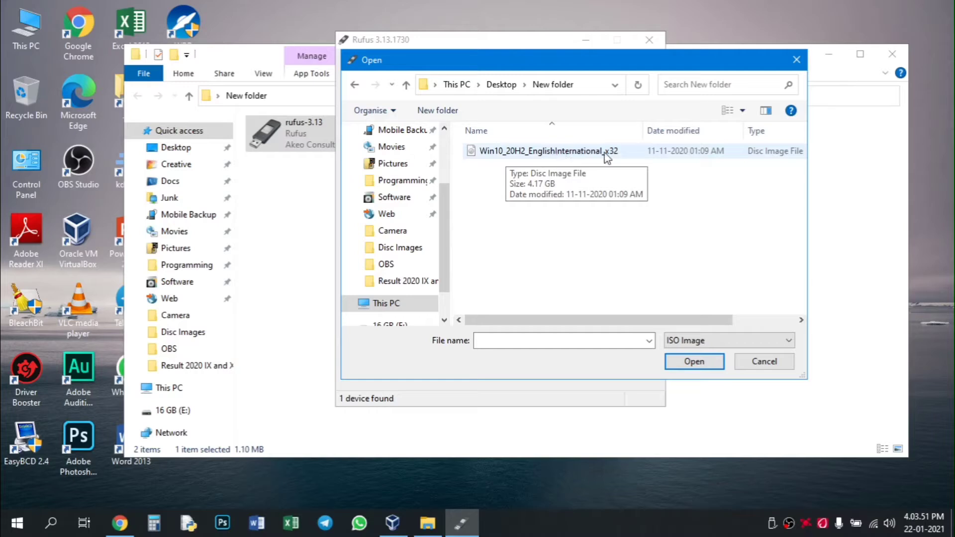
{"action": "left_click", "coordinate": [542, 156]}
{"action": "left_click", "coordinate": [691, 366]}
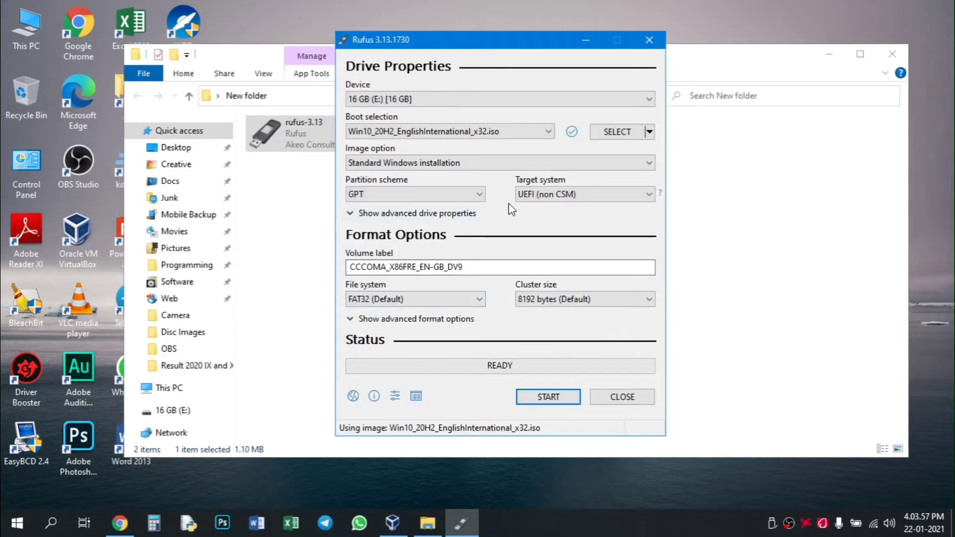
Set the partition scheme to MBR and keep the image option at Standard Windows installation
{"action": "left_click", "coordinate": [446, 198]}
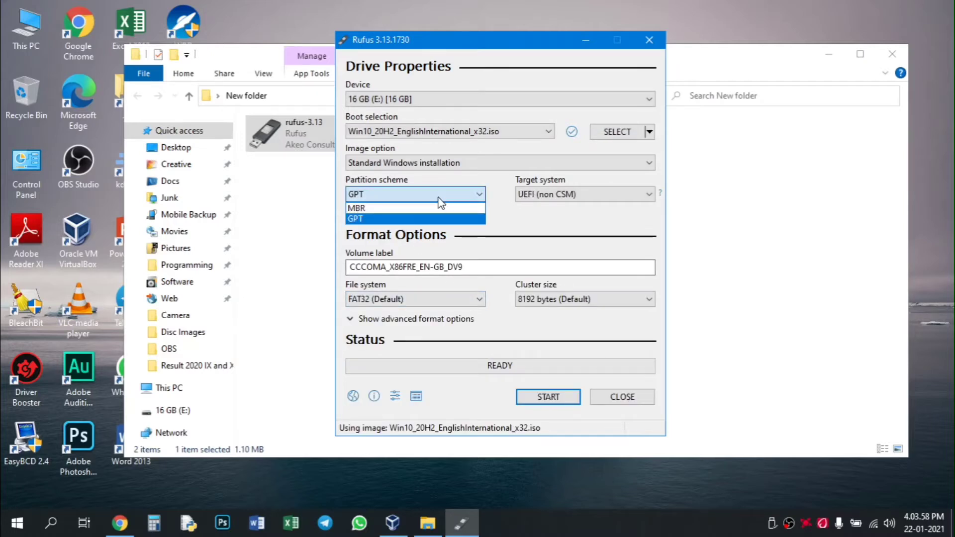
{"action": "left_click", "coordinate": [362, 209]}
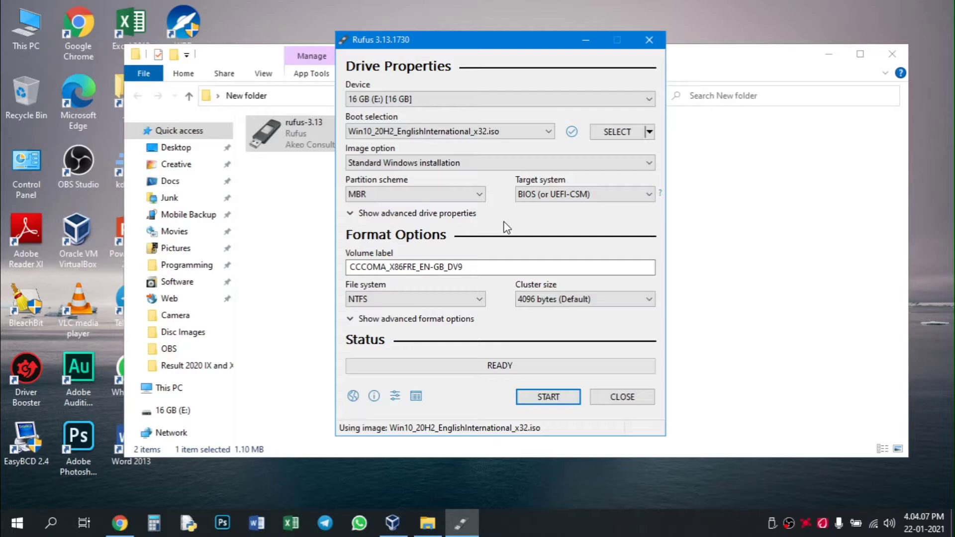
{"action": "left_click", "coordinate": [500, 167]}
{"action": "left_click", "coordinate": [500, 166]}
Write the Windows image to the 16 GB (E:) drive, accepting the loss of its data, and close Rufus and the folder window
{"action": "left_click", "coordinate": [545, 396]}
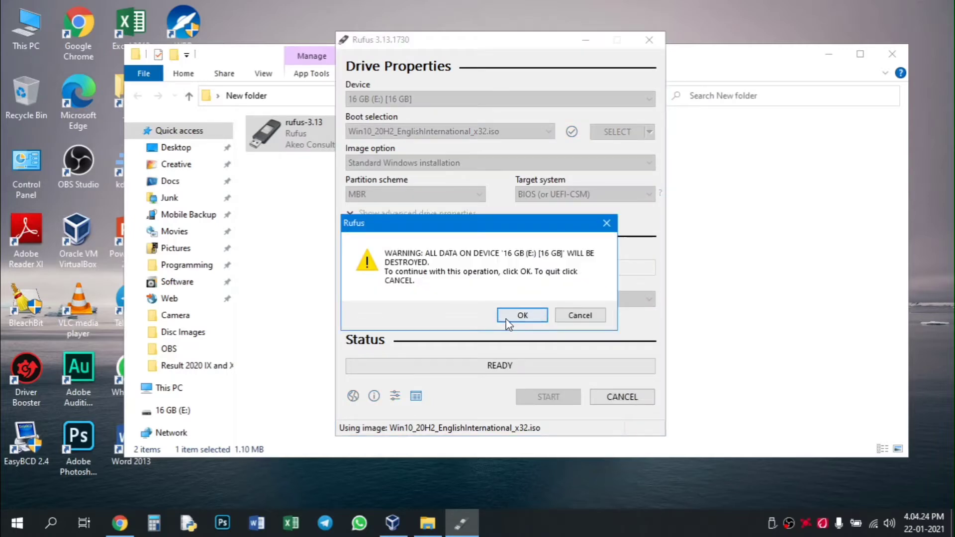
{"action": "left_click_drag", "start_coordinate": [457, 227], "coordinate": [500, 204]}
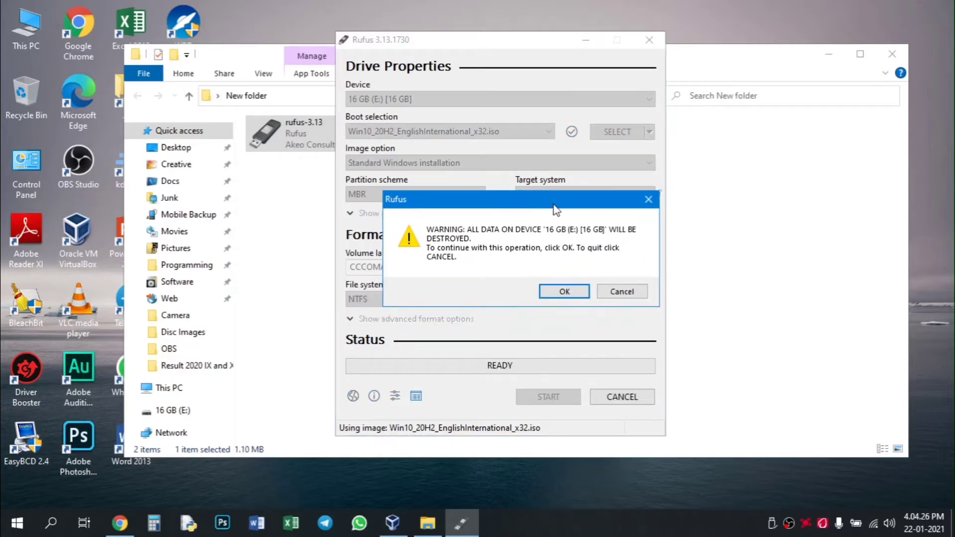
{"action": "left_click_drag", "start_coordinate": [555, 210], "coordinate": [523, 199]}
{"action": "left_click", "coordinate": [532, 281]}
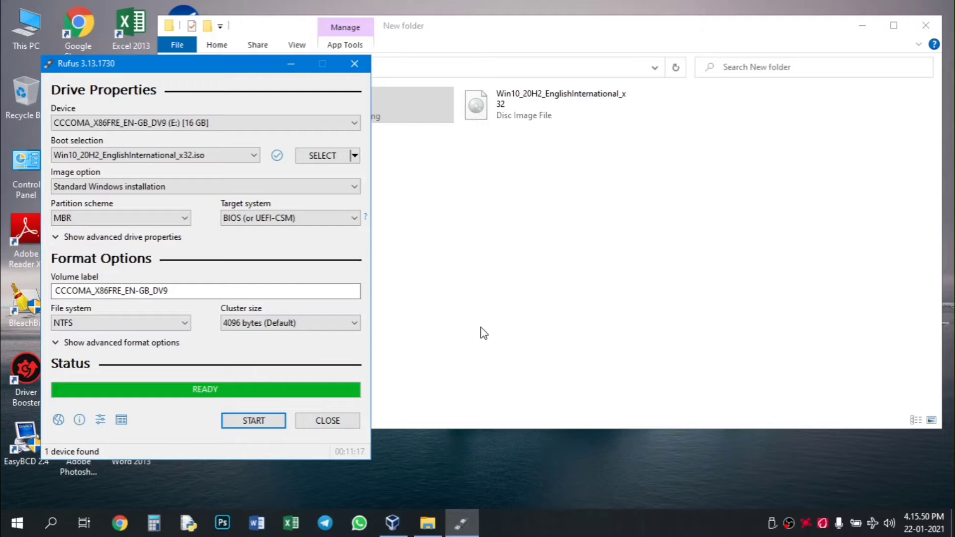
{"action": "left_click", "coordinate": [327, 421]}
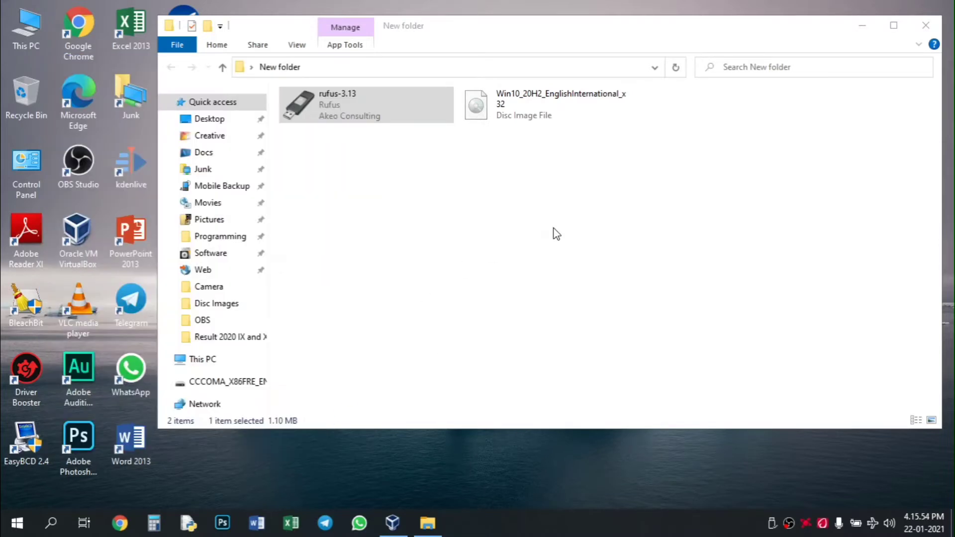
{"action": "left_click", "coordinate": [924, 26]}
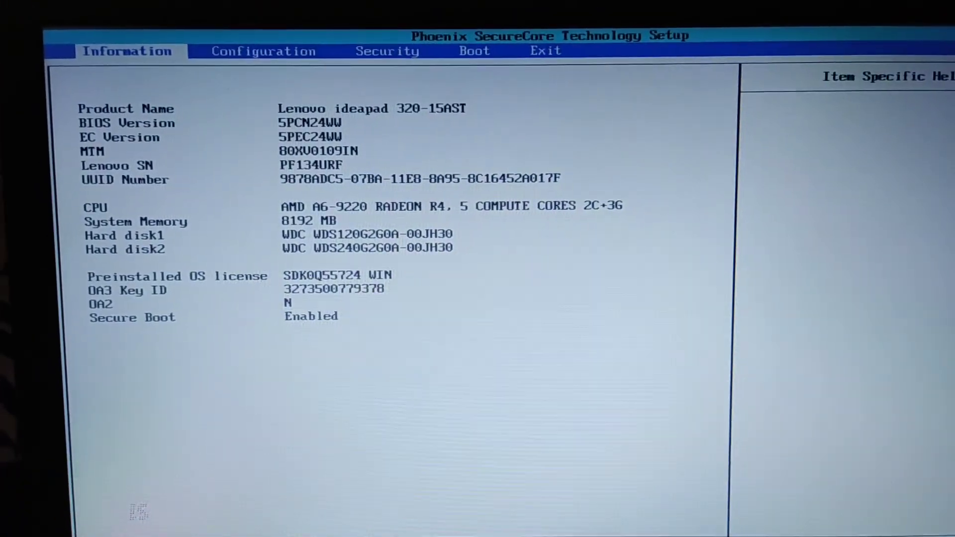
In the BIOS setup, look over the boot settings and set Secure Boot to Disabled in the security settings
{"action": "key", "text": "Right"}
{"action": "key", "text": "Right"}
{"action": "key", "text": "Right"}
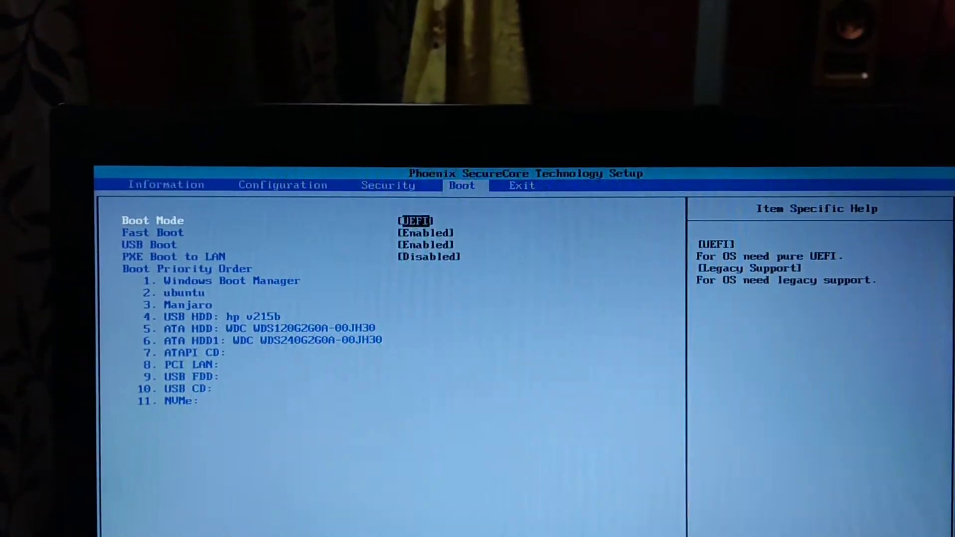
{"action": "key", "text": "Left"}
{"action": "key", "text": "Right"}
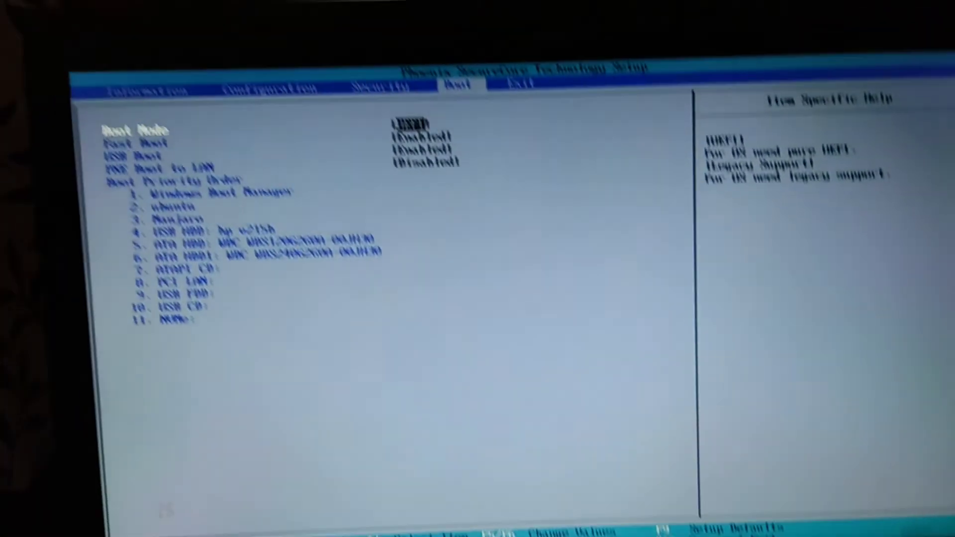
{"action": "key", "text": "Right"}
{"action": "key", "text": "Right"}
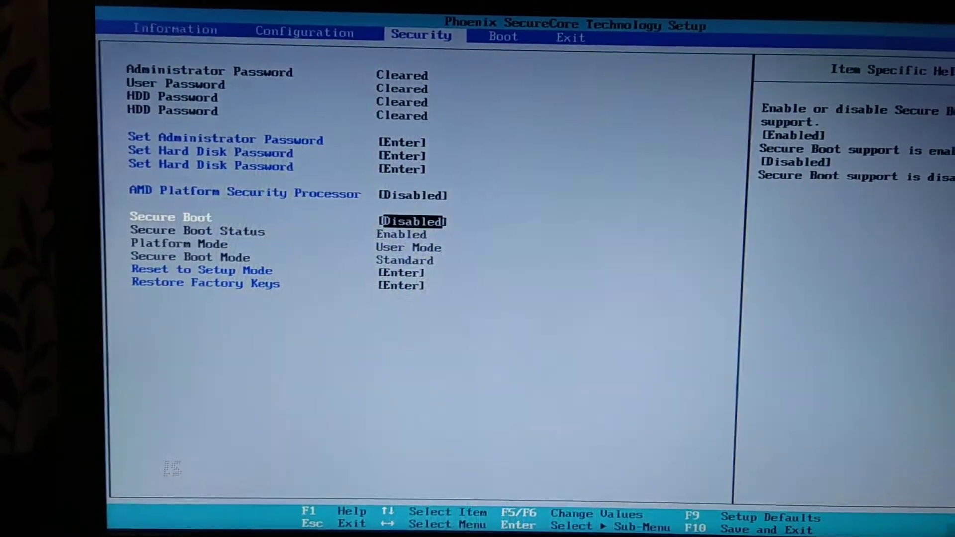
{"action": "key", "text": "Up"}
{"action": "key", "text": "Up"}
{"action": "key", "text": "Up"}
{"action": "key", "text": "Up"}
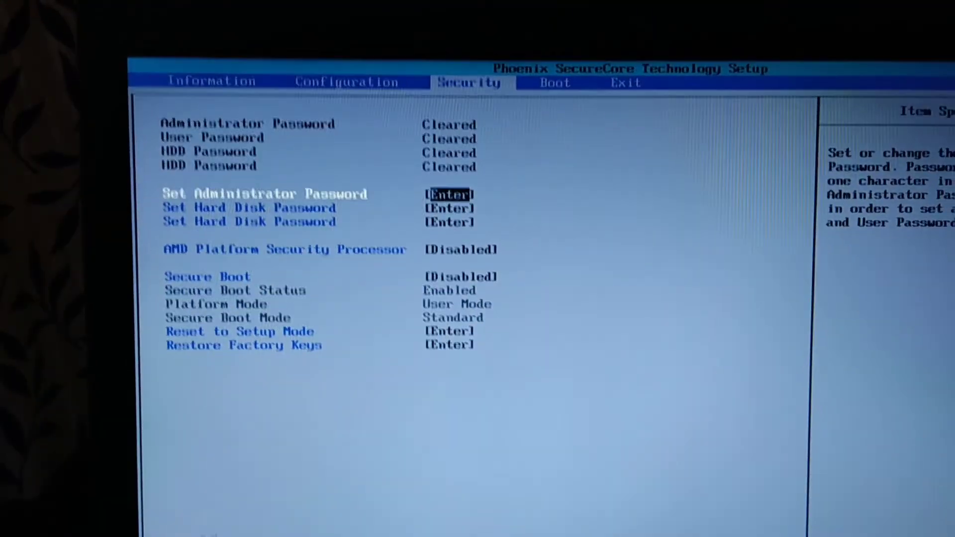
Set USB Boot to Enabled in the BIOS boot settings
{"action": "key", "text": "Right"}
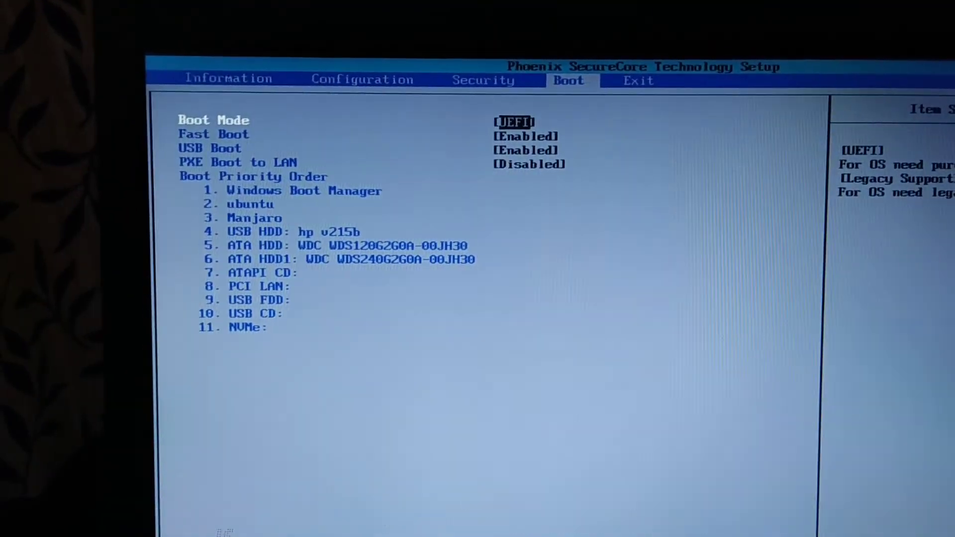
{"action": "key", "text": "Down"}
{"action": "key", "text": "Down"}
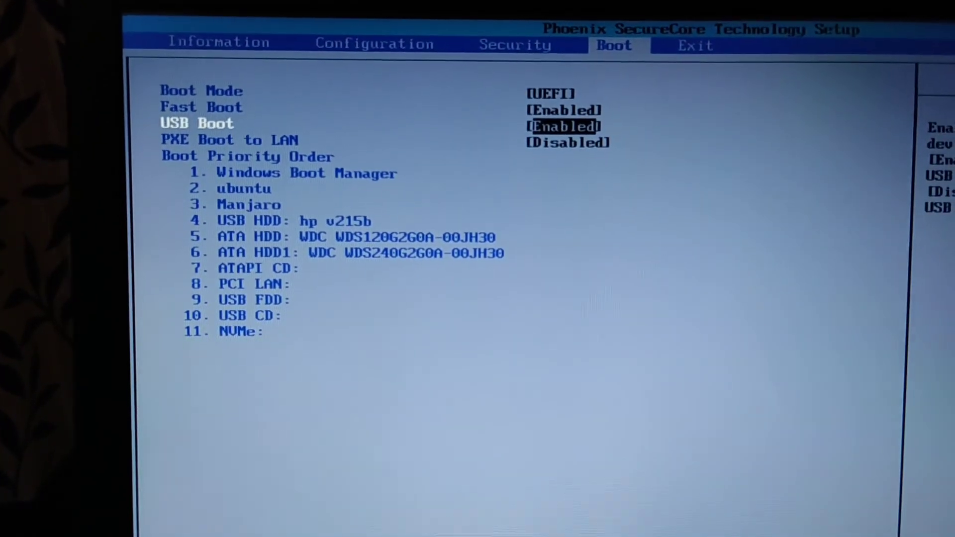
{"action": "key", "text": "Return"}
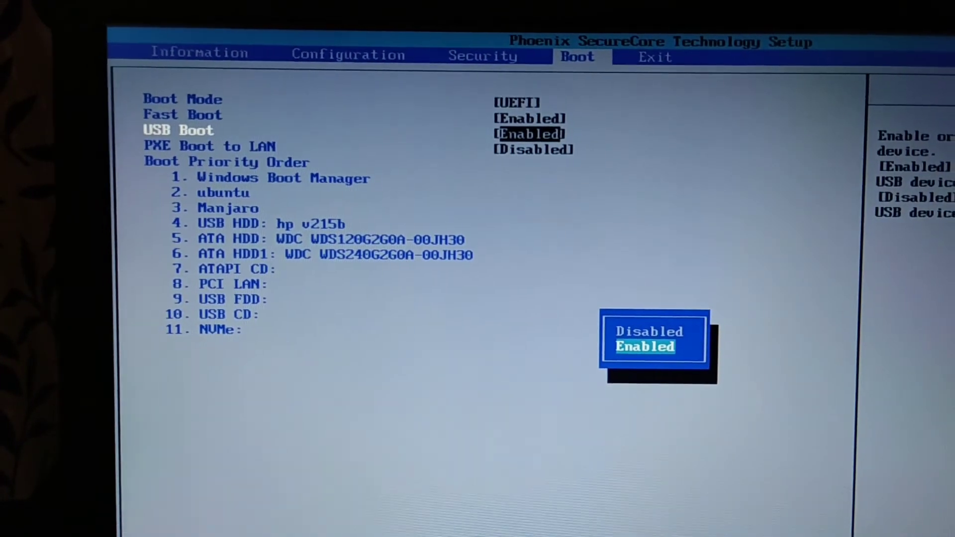
{"action": "key", "text": "Return"}
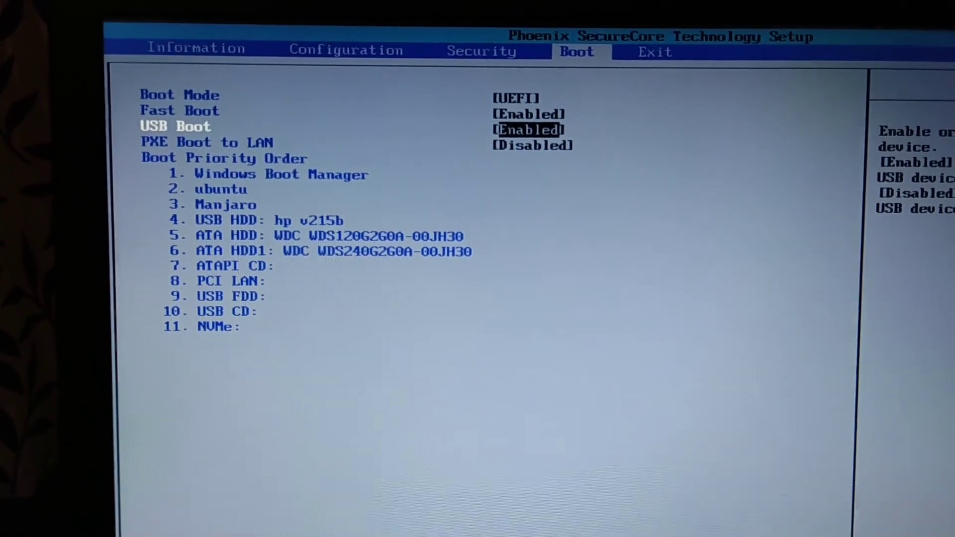
{"action": "key", "text": "Up"}
{"action": "key", "text": "Up"}
Exit the BIOS setup saving the configuration changes and confirm the exit
{"action": "key", "text": "Right"}
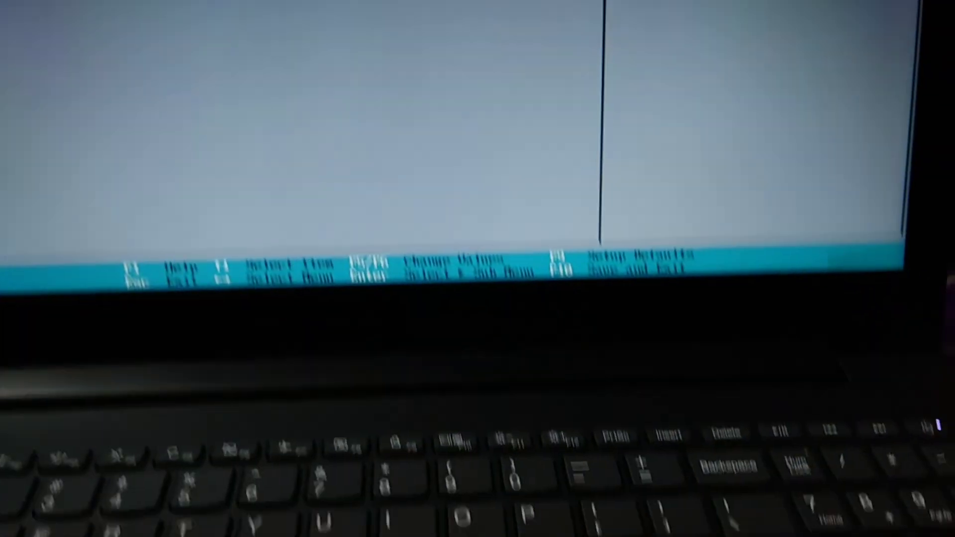
{"action": "key", "text": "Return"}
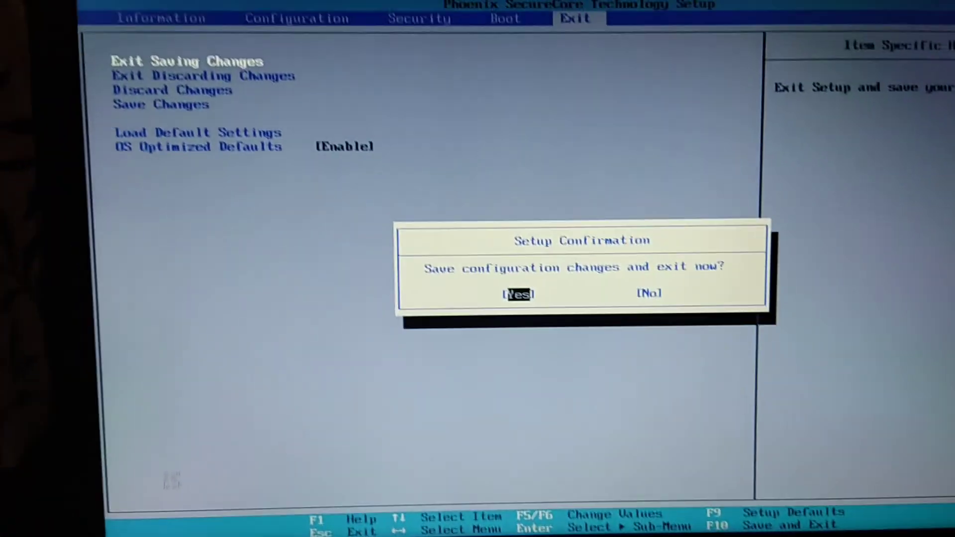
{"action": "key", "text": "Return"}
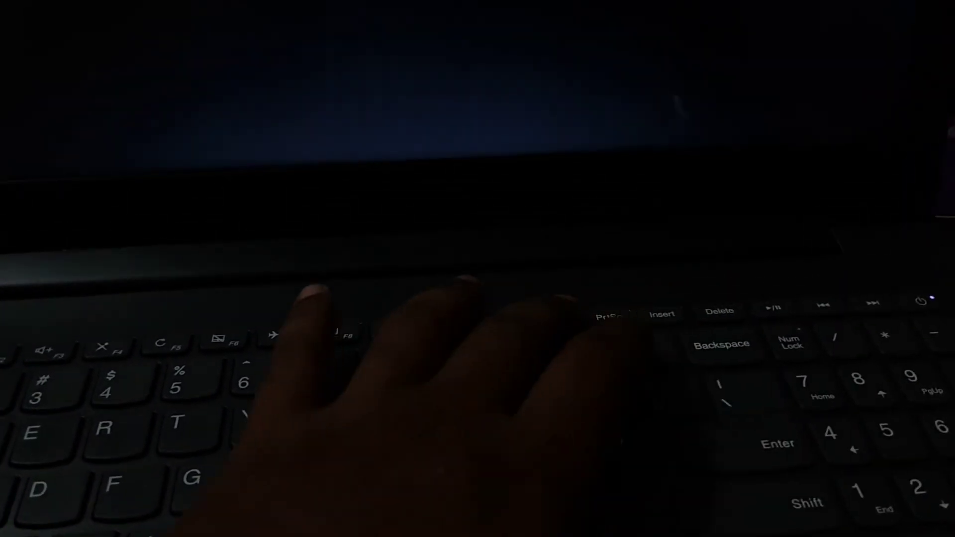
Open the laptop's boot menu during startup and boot from the USB HDD: hp v215b entry
{"action": "key", "text": "F12"}
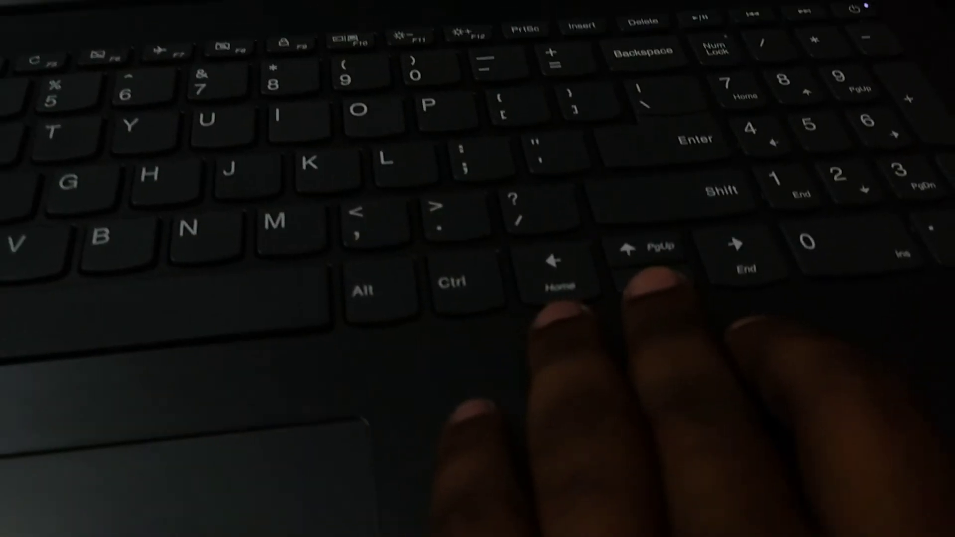
{"action": "key", "text": "Down"}
{"action": "key", "text": "Down"}
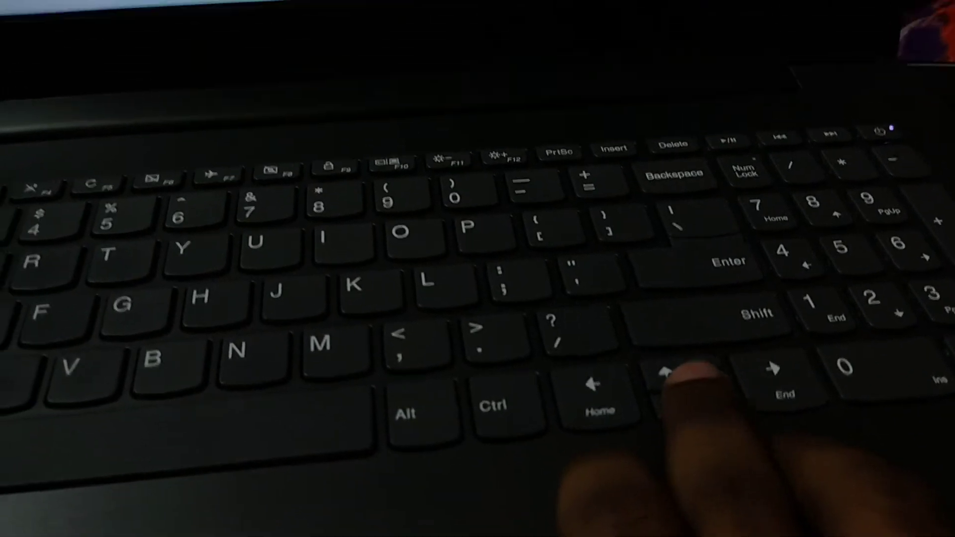
{"action": "key", "text": "Down"}
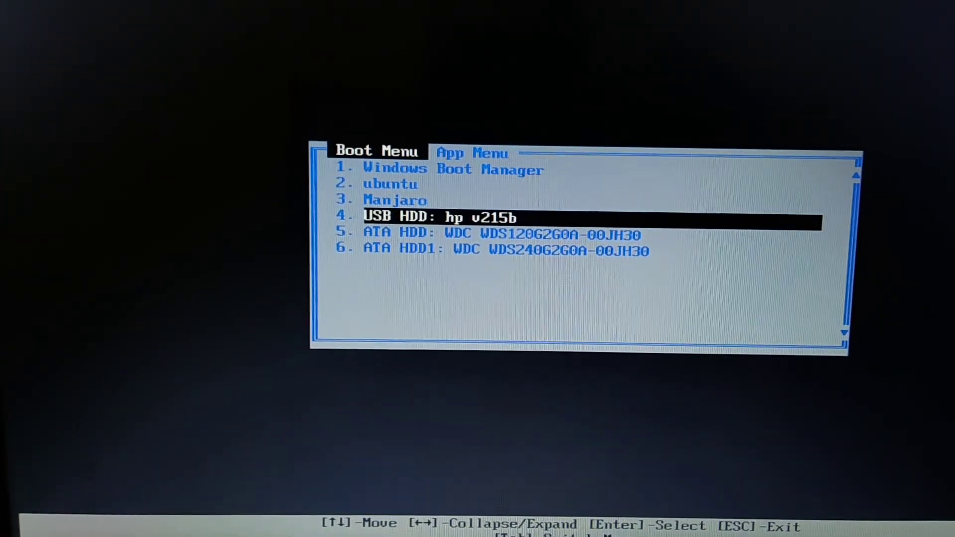
{"action": "key", "text": "Return"}
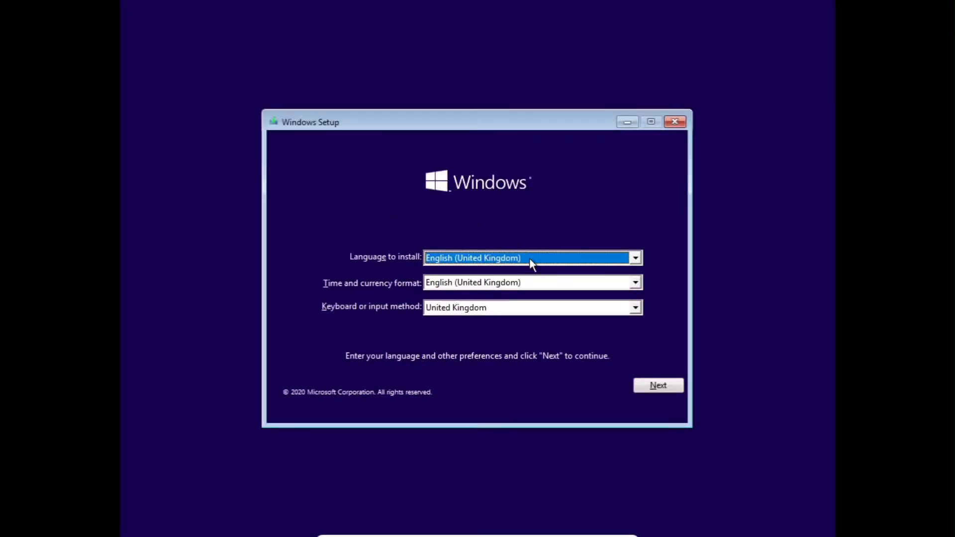
Set the time and currency format to English (India) in the language preferences
{"action": "left_click", "coordinate": [634, 282]}
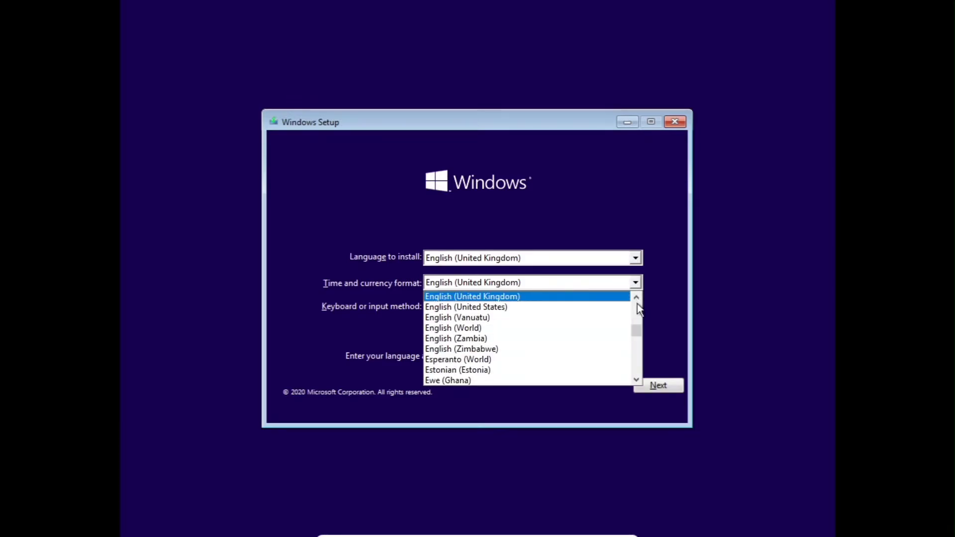
{"action": "scroll", "coordinate": [637, 329], "scroll_direction": "up", "scroll_amount": 18}
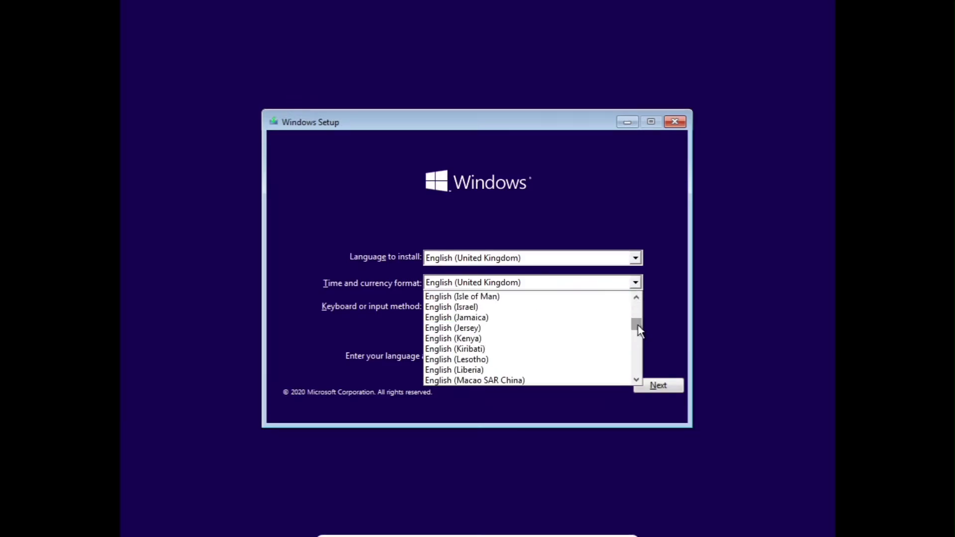
{"action": "left_click", "coordinate": [636, 300]}
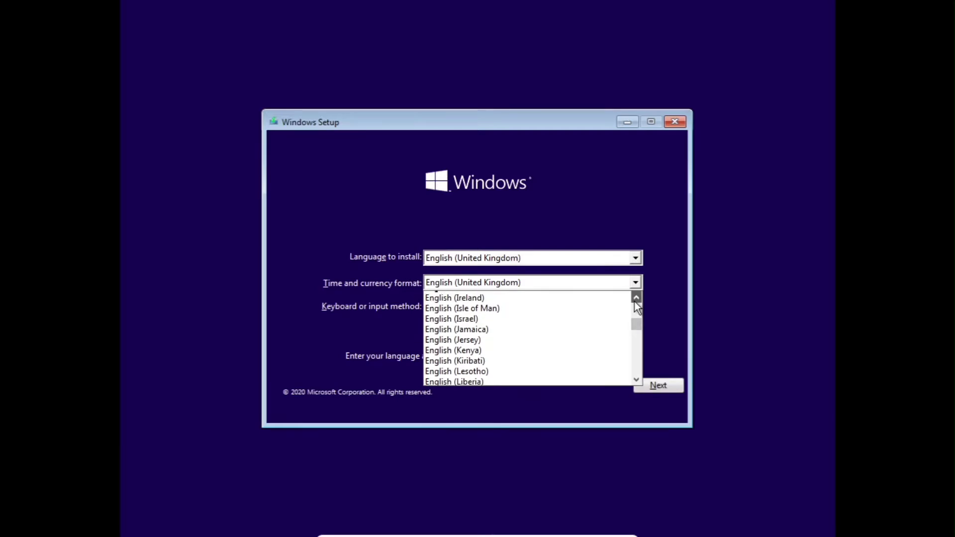
{"action": "left_click", "coordinate": [636, 297]}
{"action": "left_click", "coordinate": [636, 298]}
{"action": "left_click", "coordinate": [527, 297]}
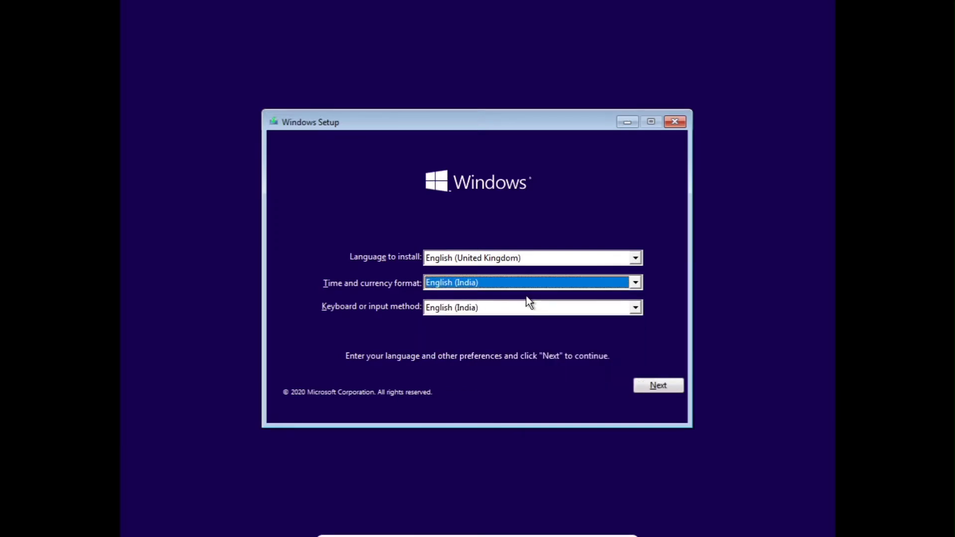
Keep English (India) as the keyboard input method, accept the language preferences and start the Windows installation
{"action": "left_click", "coordinate": [439, 308]}
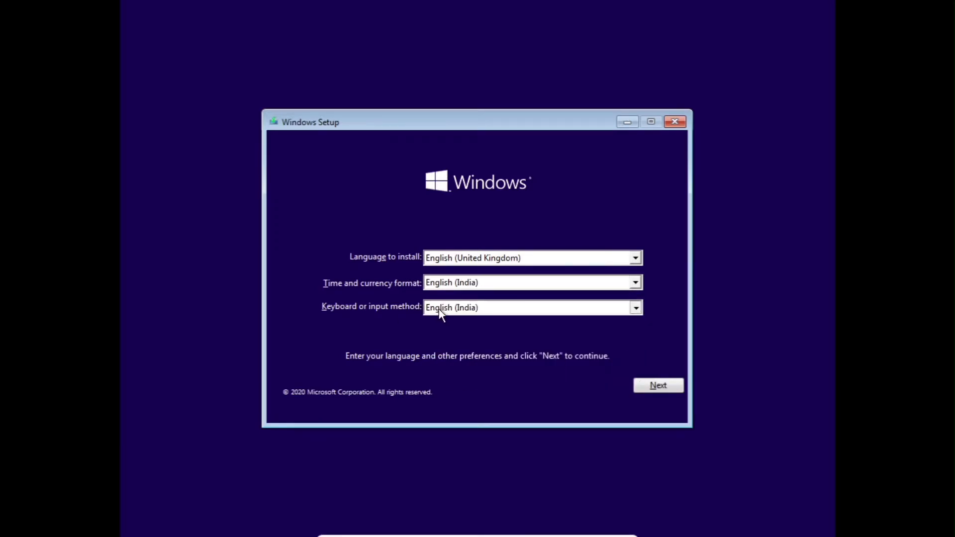
{"action": "left_click", "coordinate": [439, 309]}
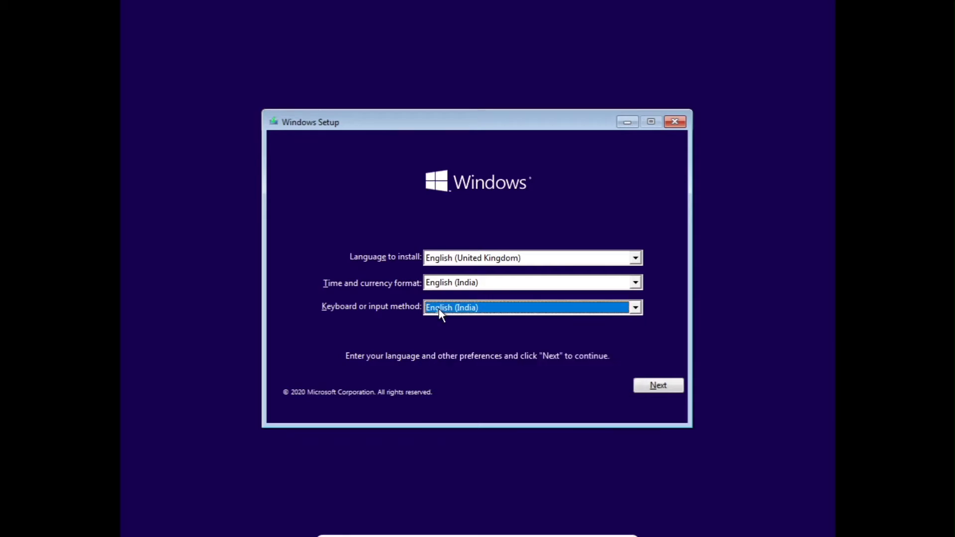
{"action": "left_click", "coordinate": [652, 388]}
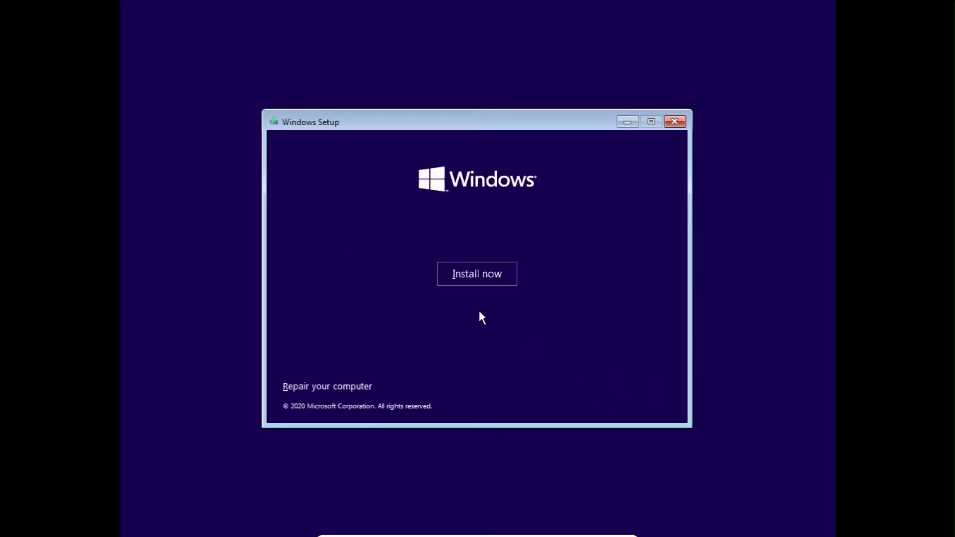
{"action": "left_click", "coordinate": [479, 276]}
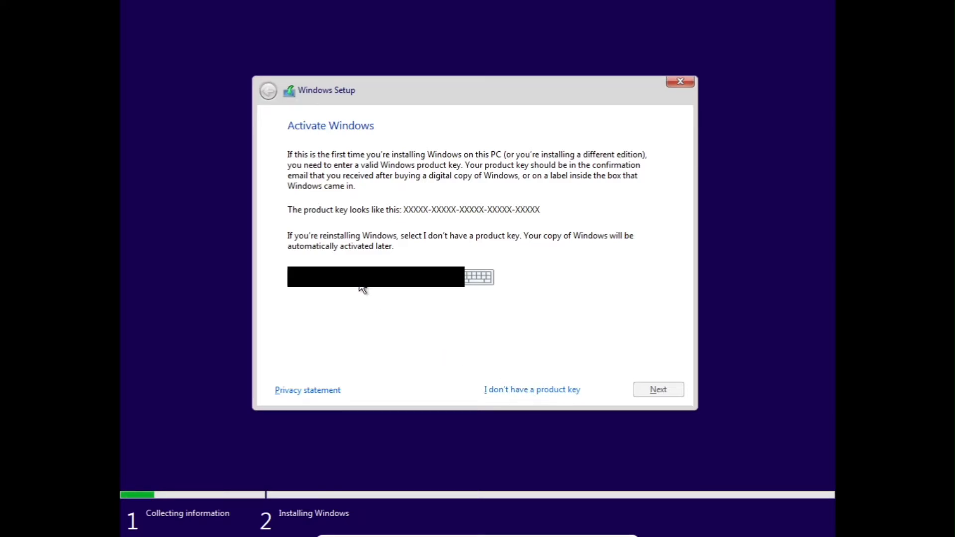
Paste the Windows product key into the activation field and submit it
{"action": "key", "text": "ctrl+v"}
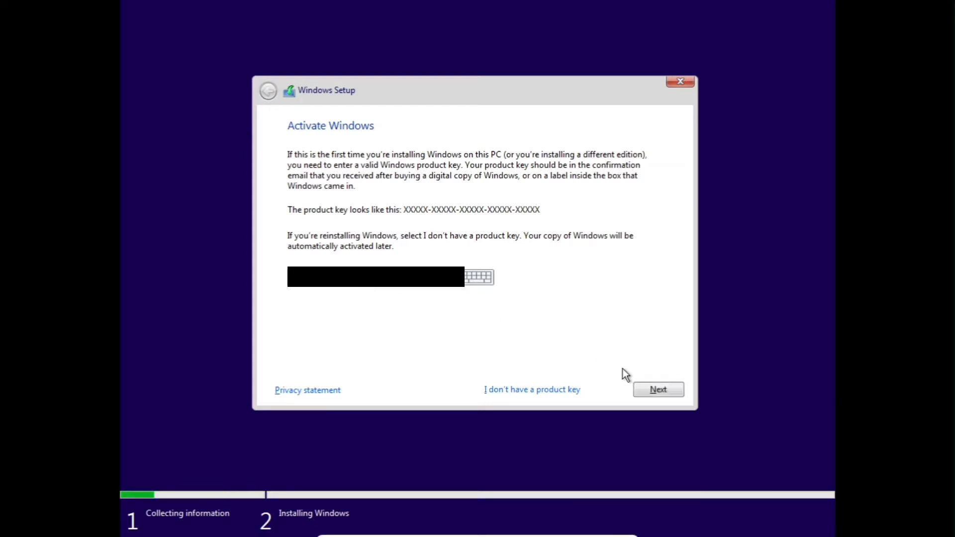
{"action": "left_click", "coordinate": [640, 390]}
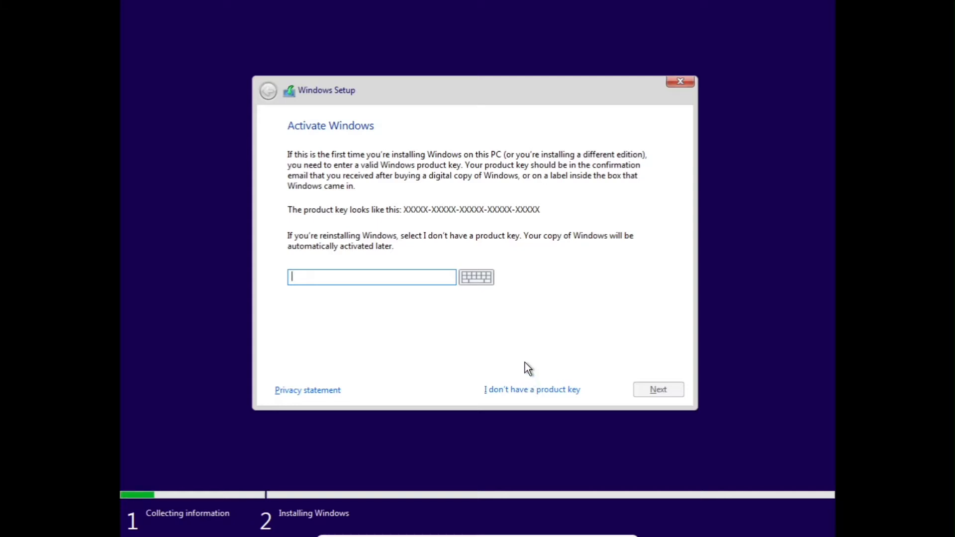
Continue without a product key and choose Windows 10 Pro as the operating system to install
{"action": "left_click", "coordinate": [521, 390]}
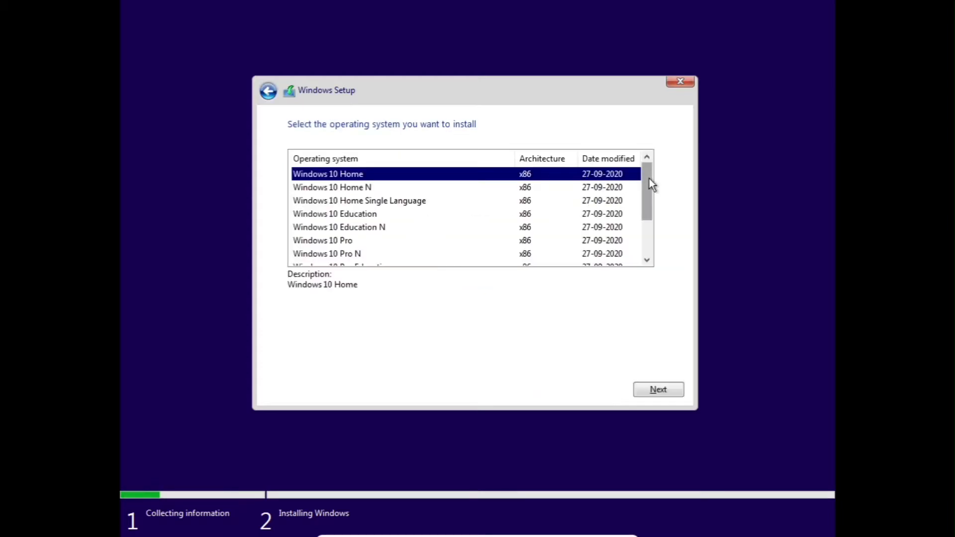
{"action": "left_click_drag", "start_coordinate": [651, 184], "coordinate": [650, 209]}
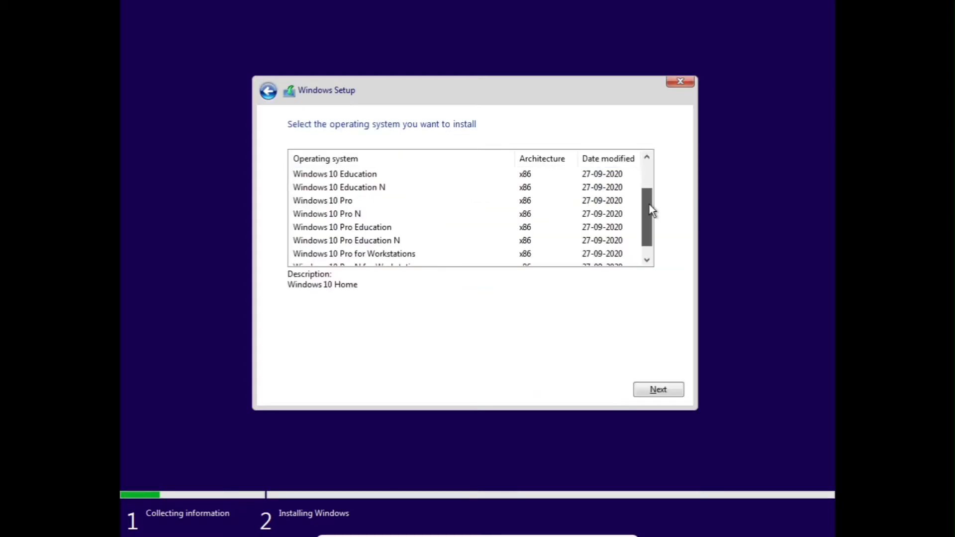
{"action": "left_click", "coordinate": [350, 203]}
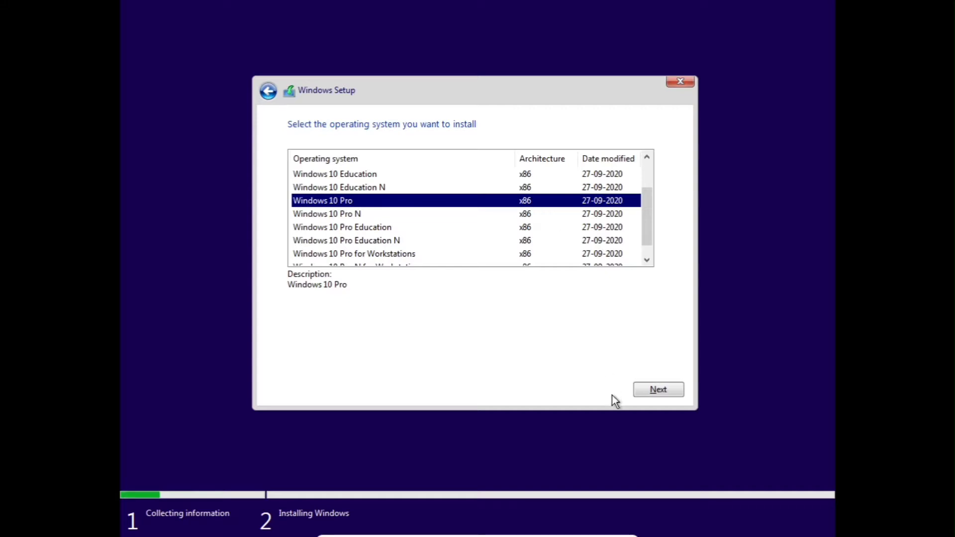
{"action": "left_click", "coordinate": [649, 390]}
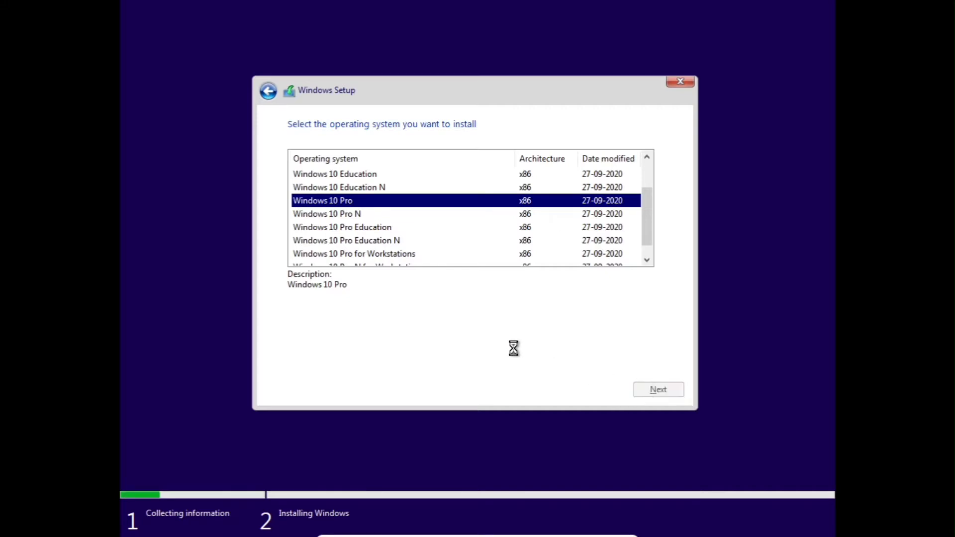
Accept the licence terms and choose the custom installation that installs Windows only
{"action": "left_click", "coordinate": [293, 357]}
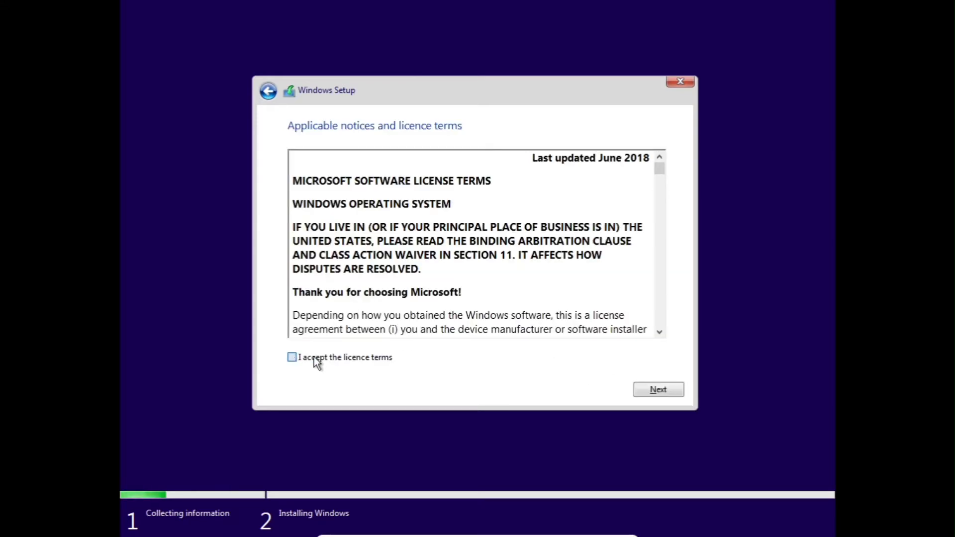
{"action": "left_click", "coordinate": [639, 389]}
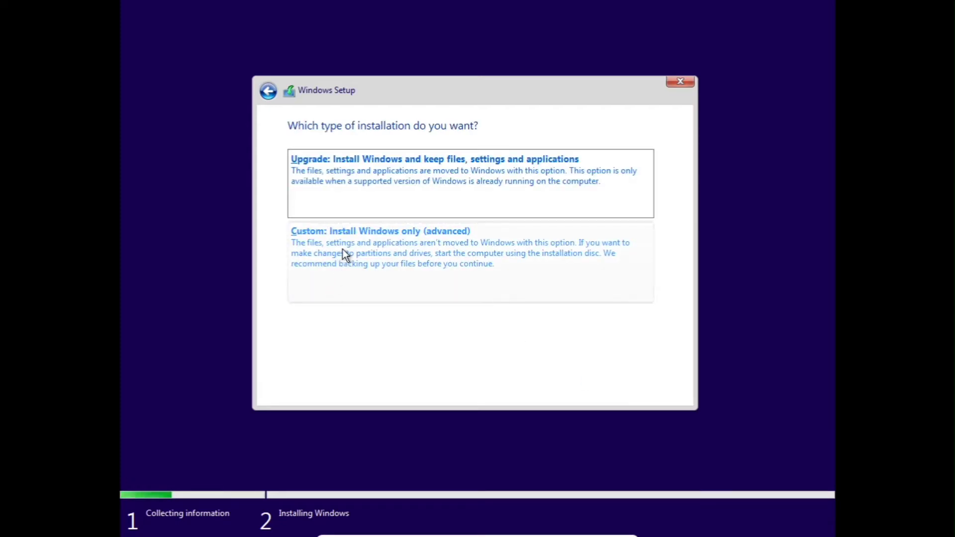
{"action": "left_click", "coordinate": [378, 271]}
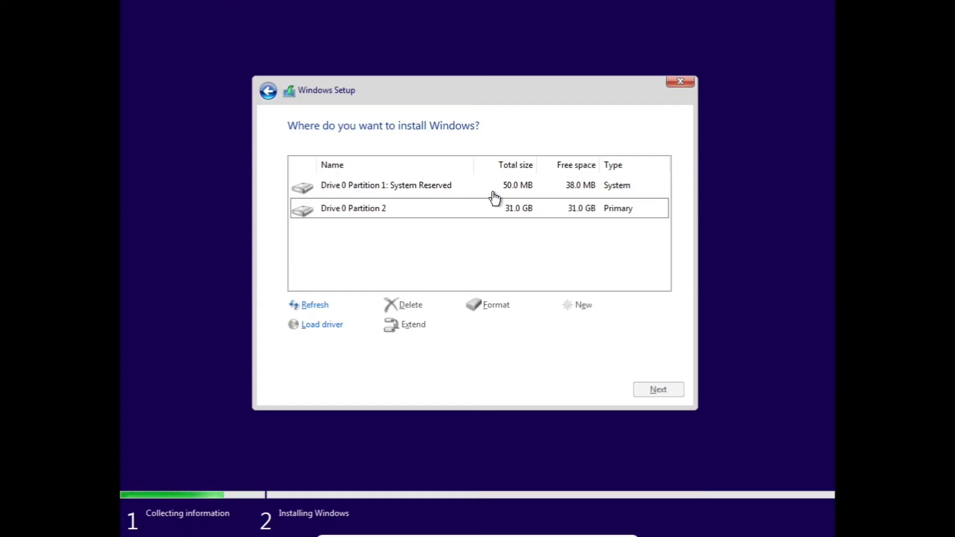
Delete Drive 0 Partition 2 and the System Reserved partition, confirming both deletions
{"action": "left_click", "coordinate": [365, 217]}
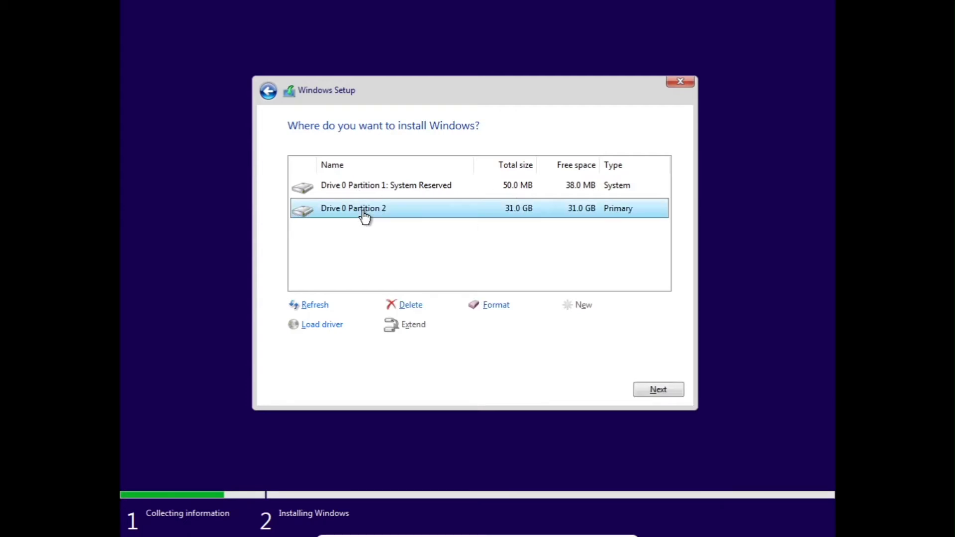
{"action": "left_click", "coordinate": [411, 306]}
{"action": "left_click", "coordinate": [559, 321]}
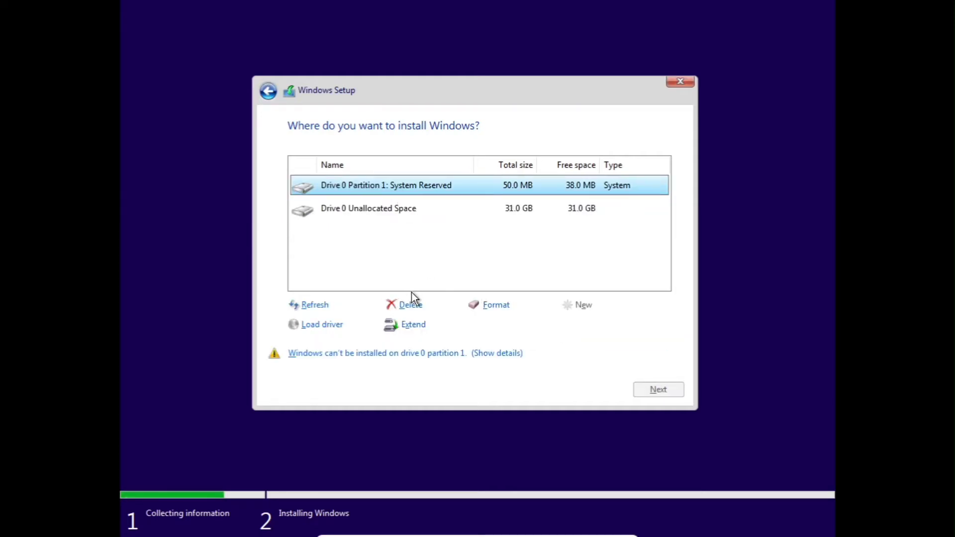
{"action": "left_click", "coordinate": [411, 304]}
{"action": "left_click", "coordinate": [557, 328]}
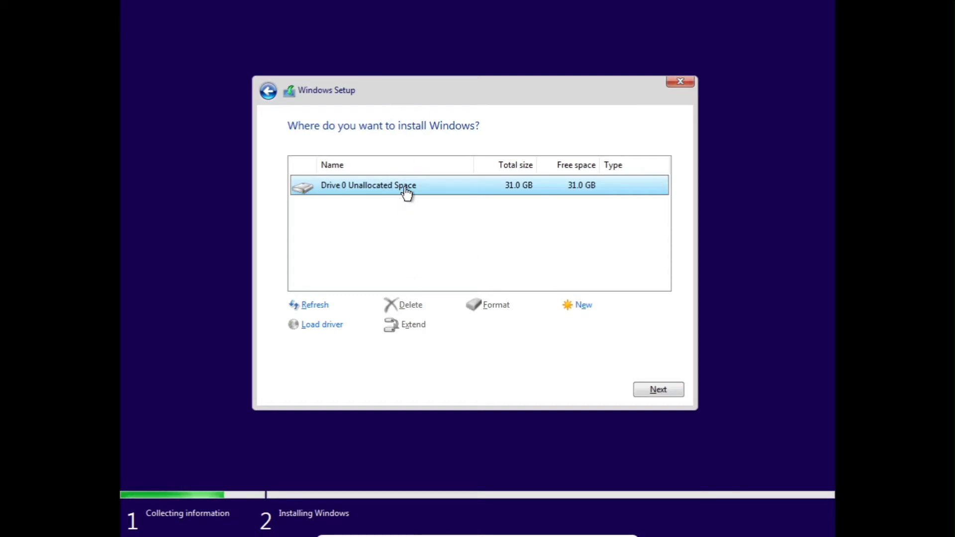
Create a new 31768 MB partition in the unallocated space of Drive 0, allowing additional system partitions
{"action": "left_click", "coordinate": [577, 305]}
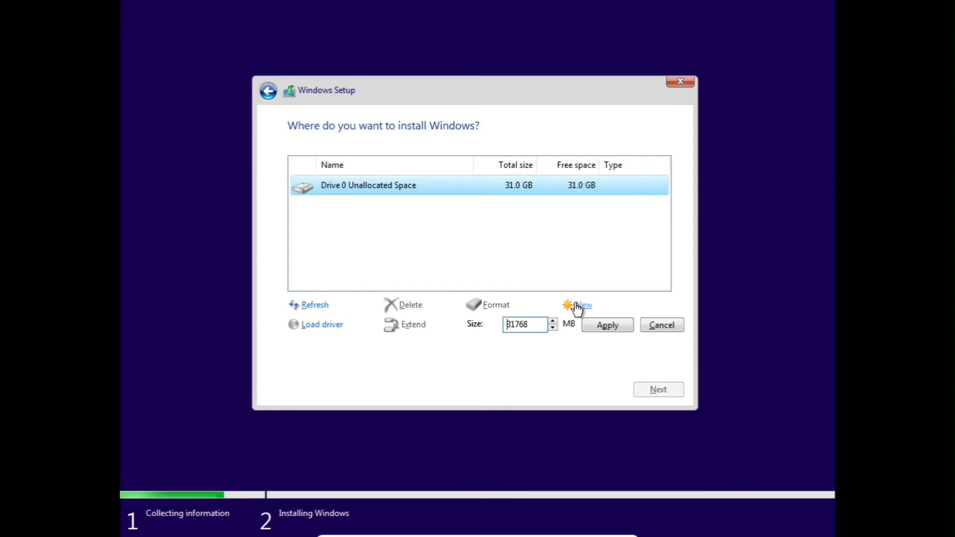
{"action": "left_click", "coordinate": [599, 327]}
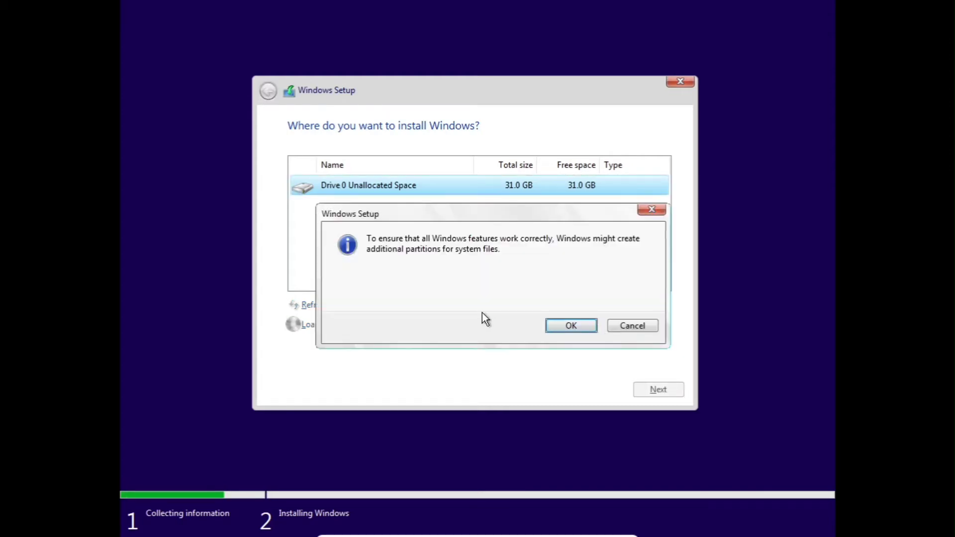
{"action": "left_click", "coordinate": [548, 327]}
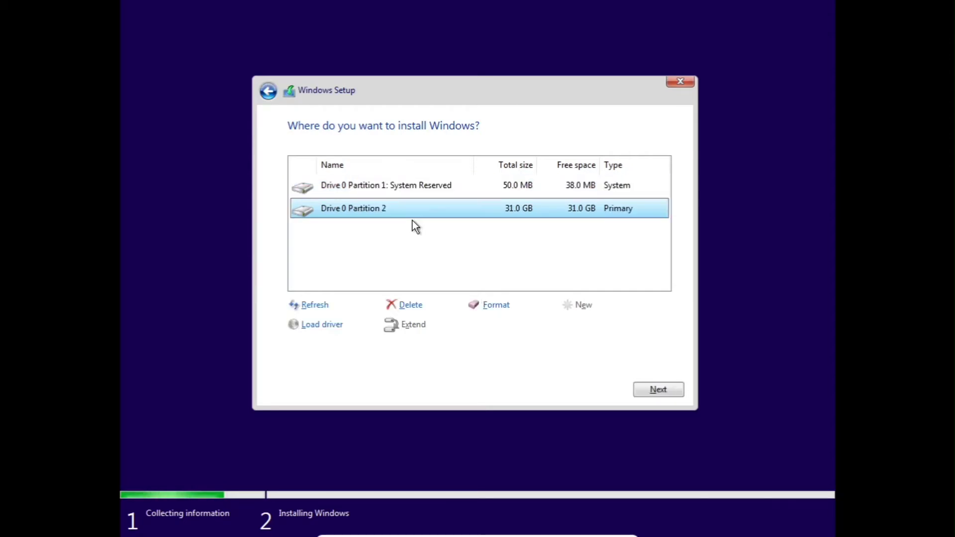
Select the primary Drive 0 Partition 2 as the install location and start installing Windows on it
{"action": "left_click", "coordinate": [407, 190]}
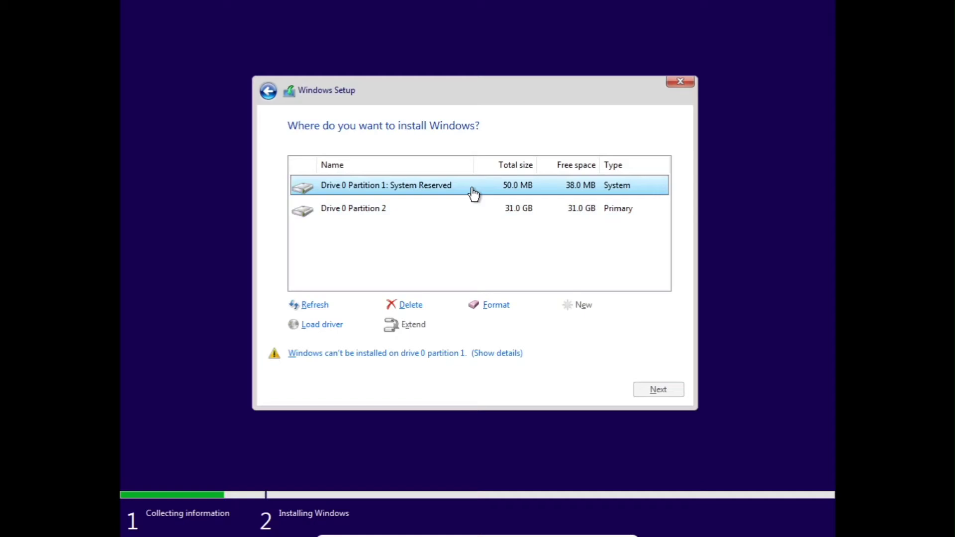
{"action": "left_click", "coordinate": [387, 214]}
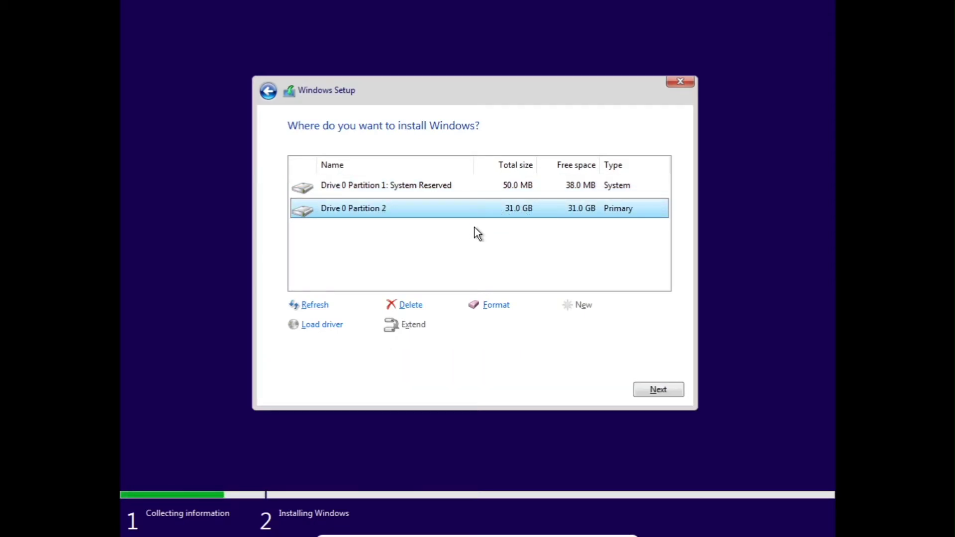
{"action": "left_click", "coordinate": [657, 392]}
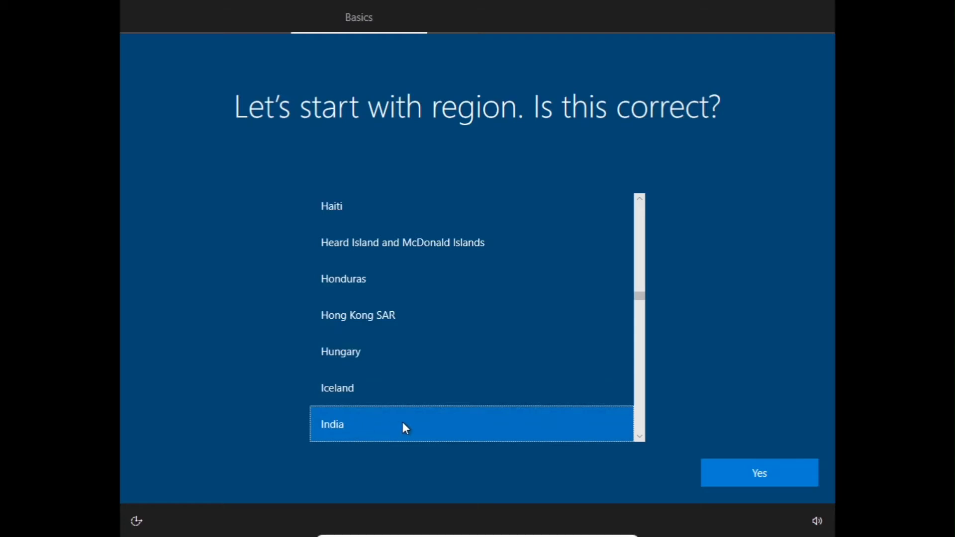
Confirm India as the region and set the keyboard layout to English (India) without adding a second layout
{"action": "left_click", "coordinate": [741, 486]}
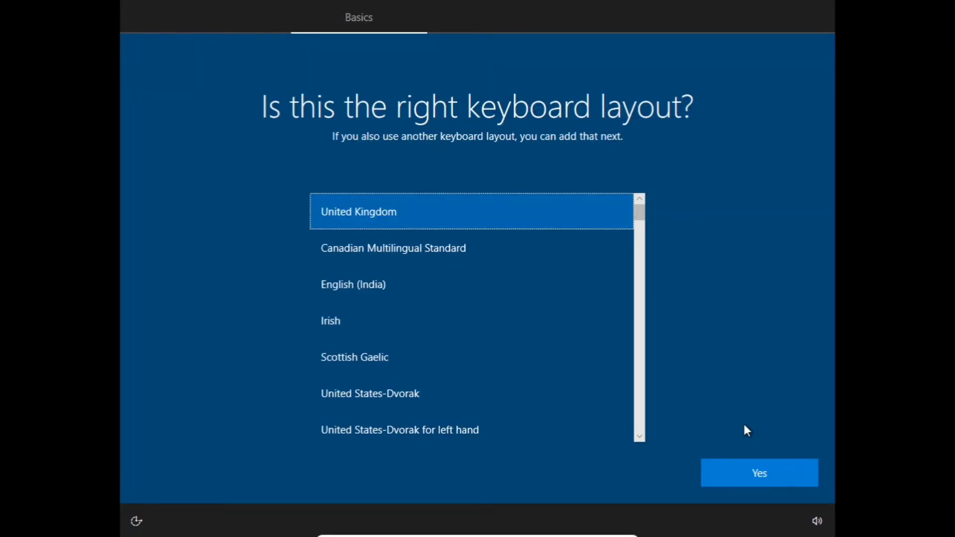
{"action": "left_click", "coordinate": [403, 284]}
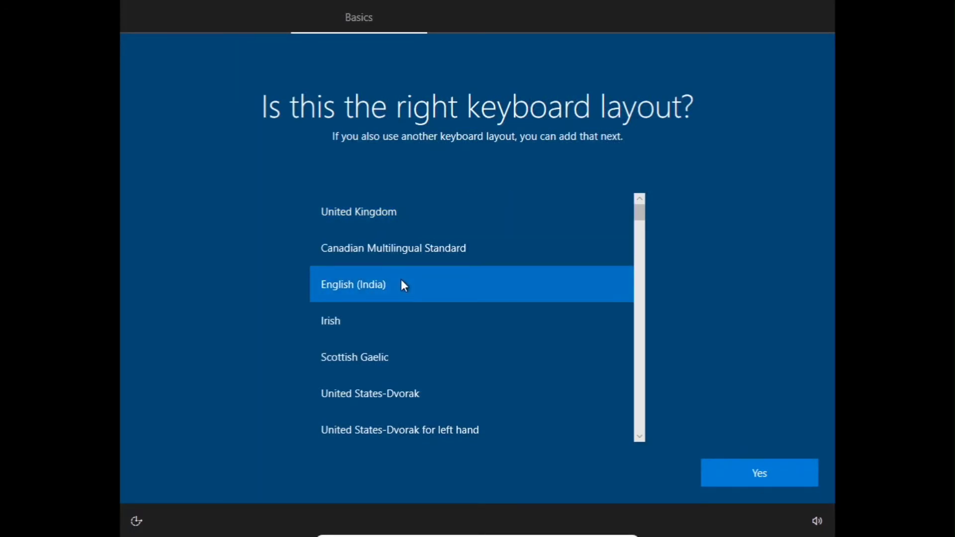
{"action": "left_click", "coordinate": [760, 482]}
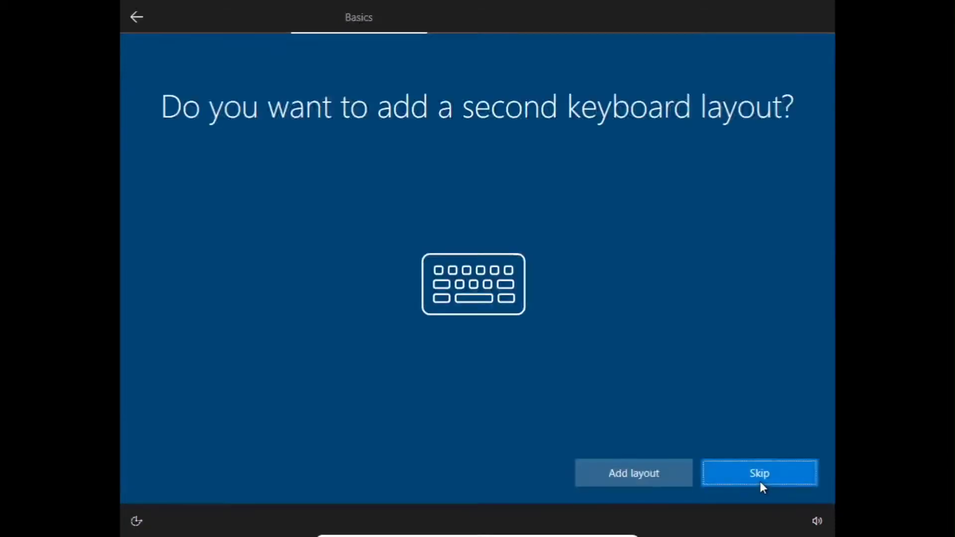
{"action": "left_click", "coordinate": [760, 480]}
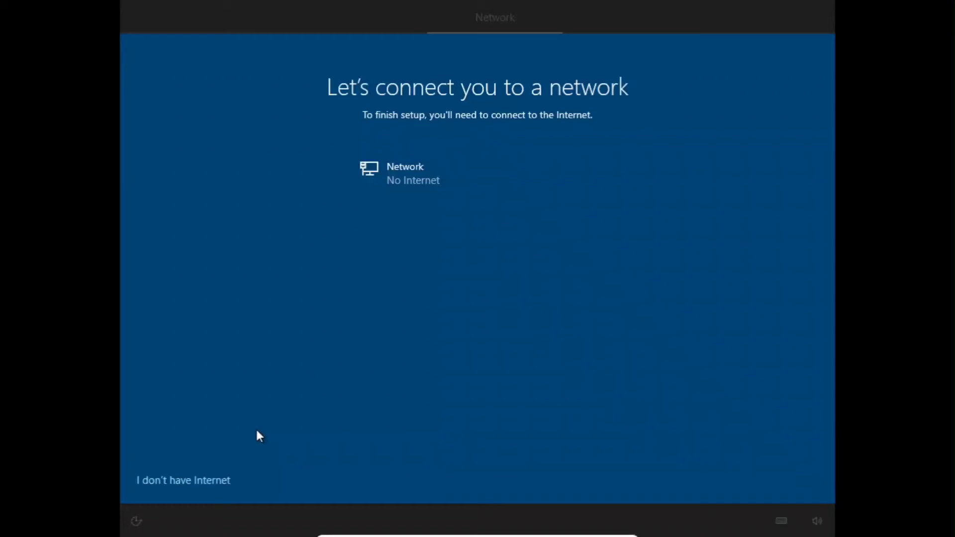
Continue with limited setup without an Internet connection and create a local account with the user's name and a blank password
{"action": "left_click", "coordinate": [191, 482]}
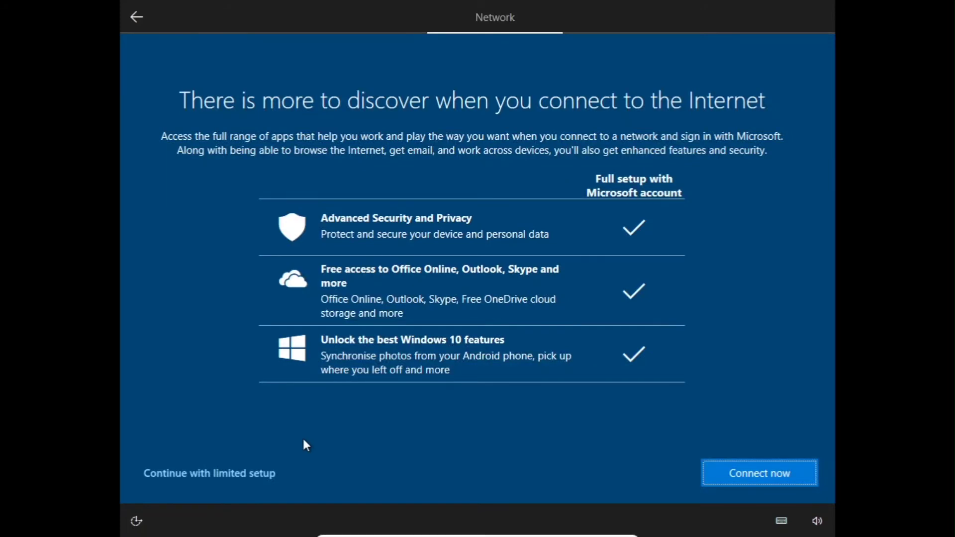
{"action": "left_click", "coordinate": [237, 469]}
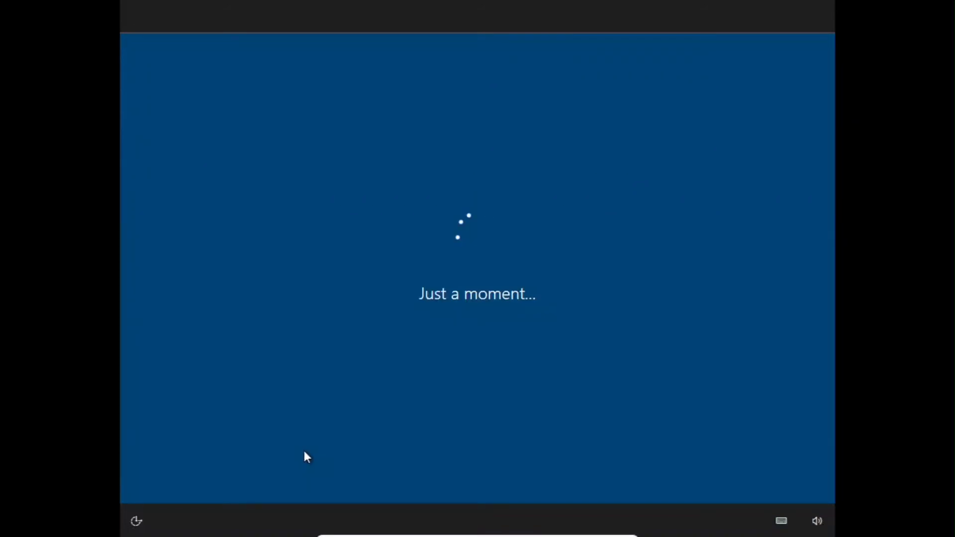
{"action": "type", "text": "Sam"}
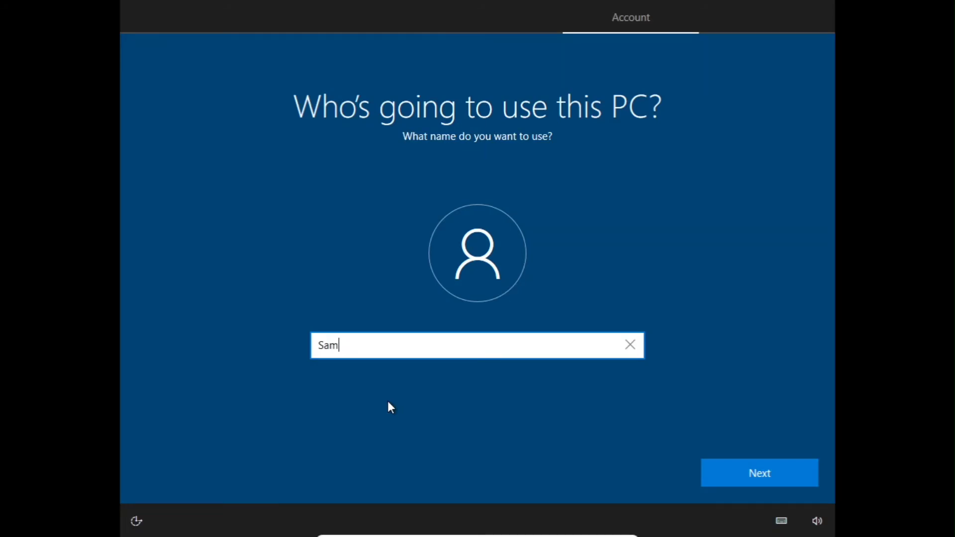
{"action": "key", "text": "Return"}
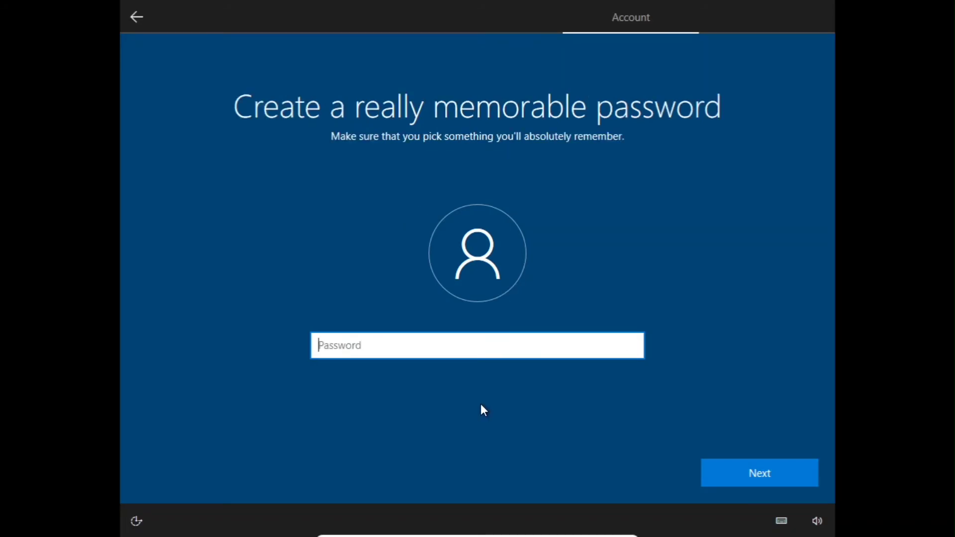
{"action": "left_click", "coordinate": [727, 467]}
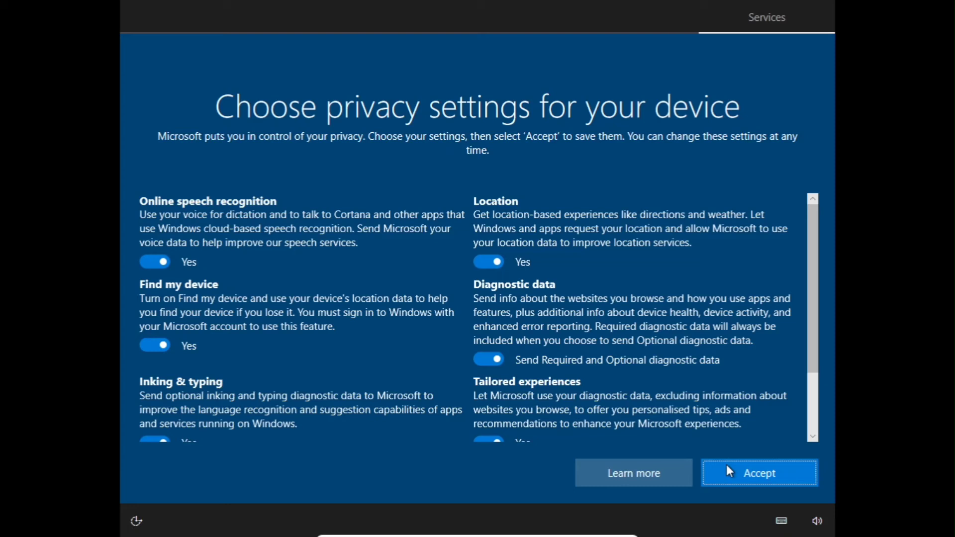
Turn off Online speech recognition, Find my device and Location, and limit Diagnostic data to Send Required diagnostic data
{"action": "left_click", "coordinate": [163, 265]}
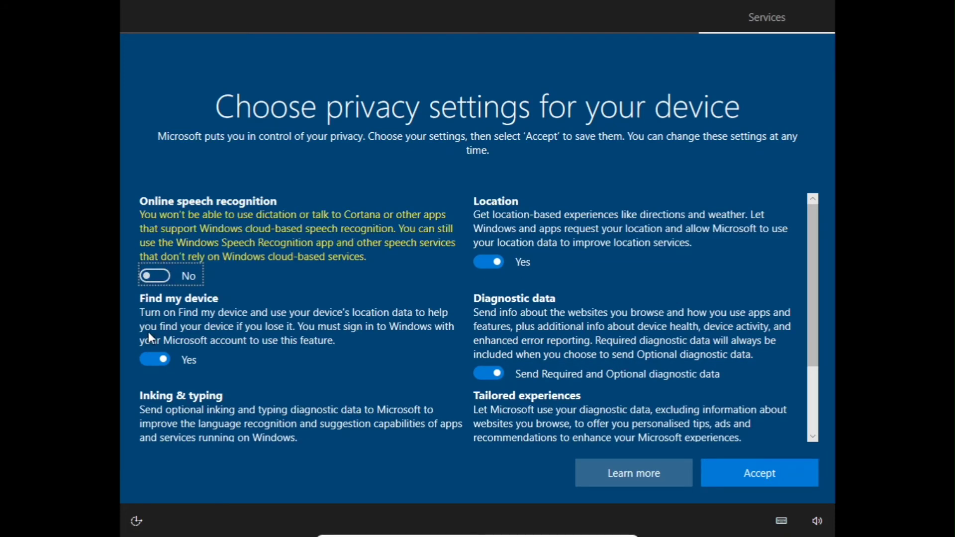
{"action": "left_click", "coordinate": [152, 358]}
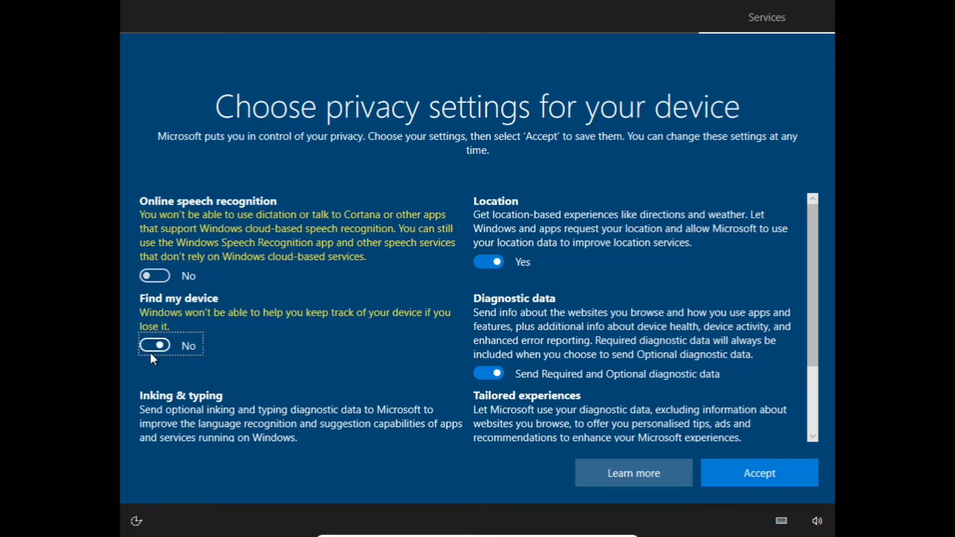
{"action": "left_click", "coordinate": [486, 265]}
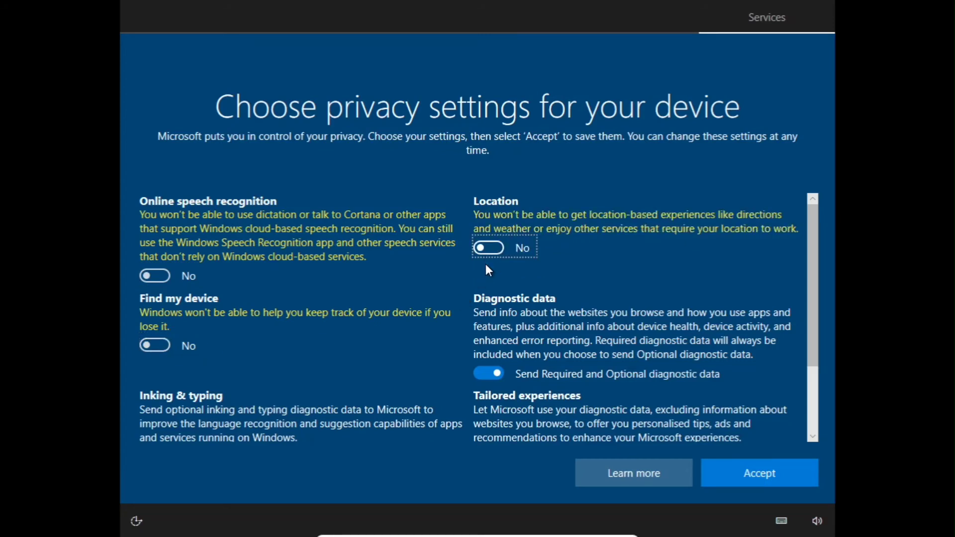
{"action": "left_click", "coordinate": [488, 372]}
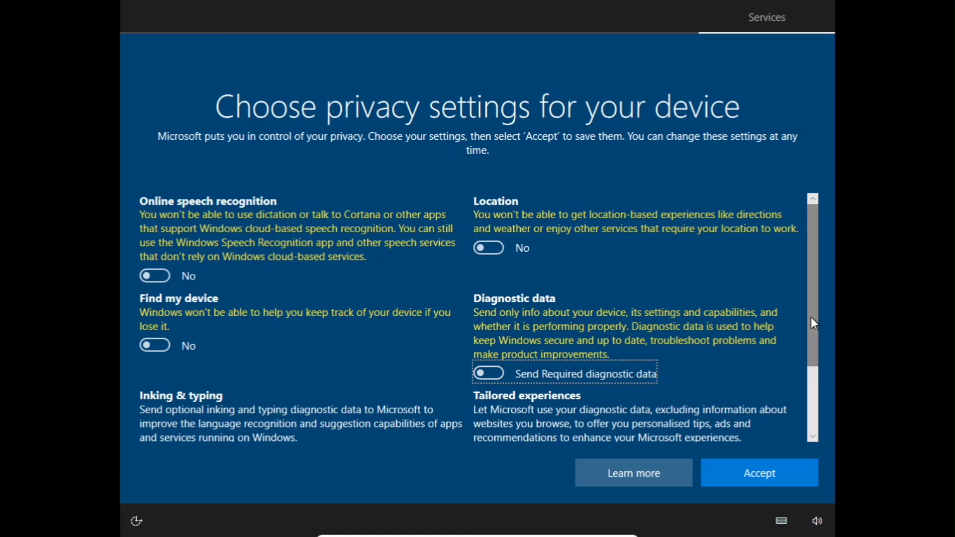
Turn off Inking & typing, Advertising ID and Tailored experiences, and accept the privacy settings
{"action": "left_click_drag", "start_coordinate": [814, 322], "coordinate": [814, 417]}
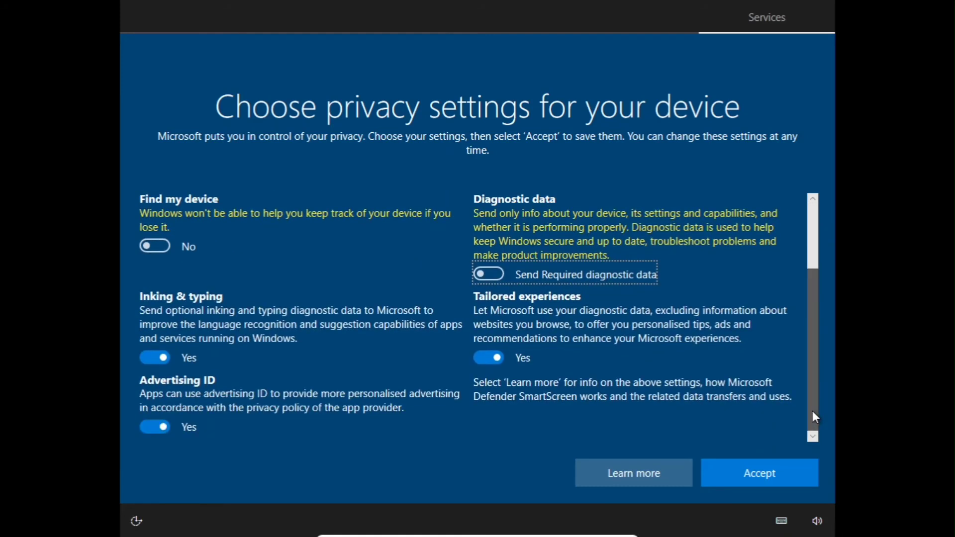
{"action": "left_click", "coordinate": [157, 362]}
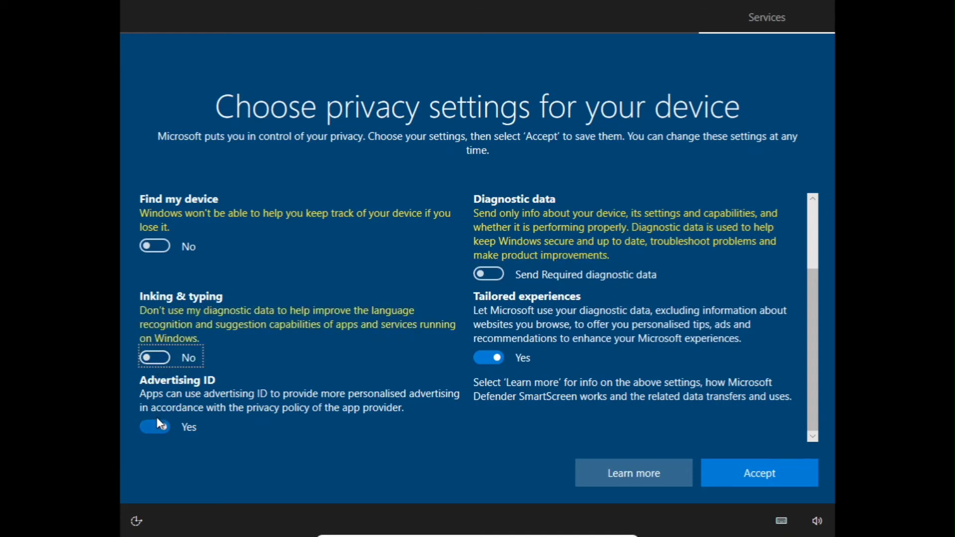
{"action": "left_click", "coordinate": [157, 427]}
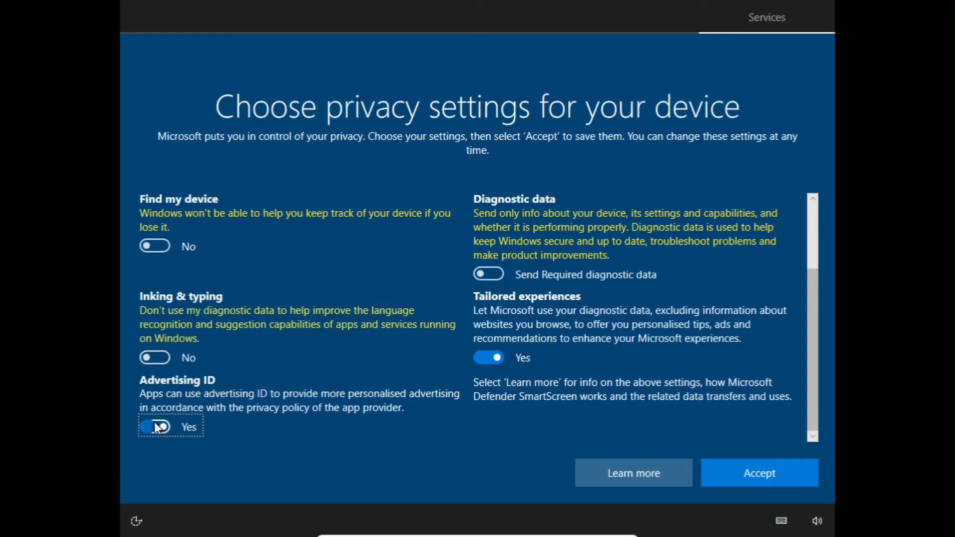
{"action": "left_click", "coordinate": [486, 359]}
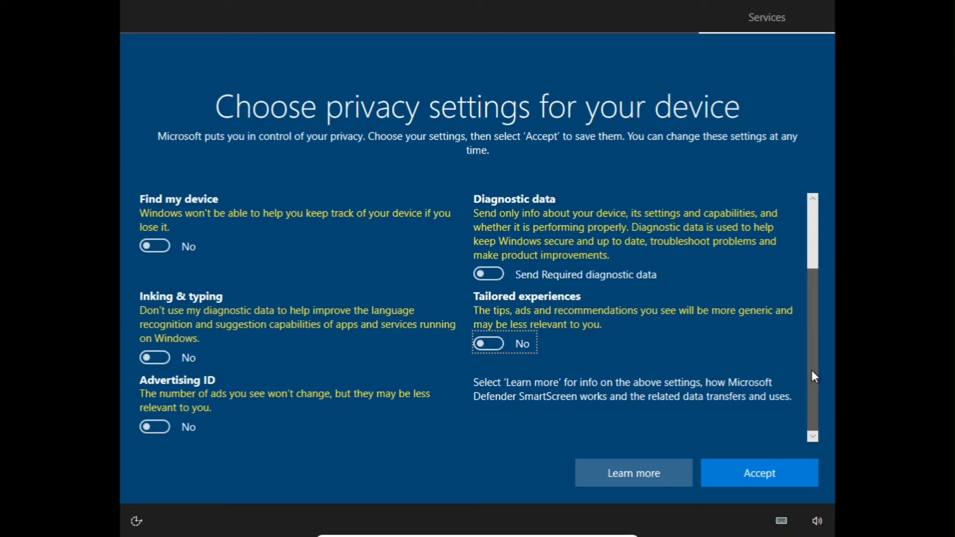
{"action": "left_click_drag", "start_coordinate": [809, 365], "coordinate": [819, 419]}
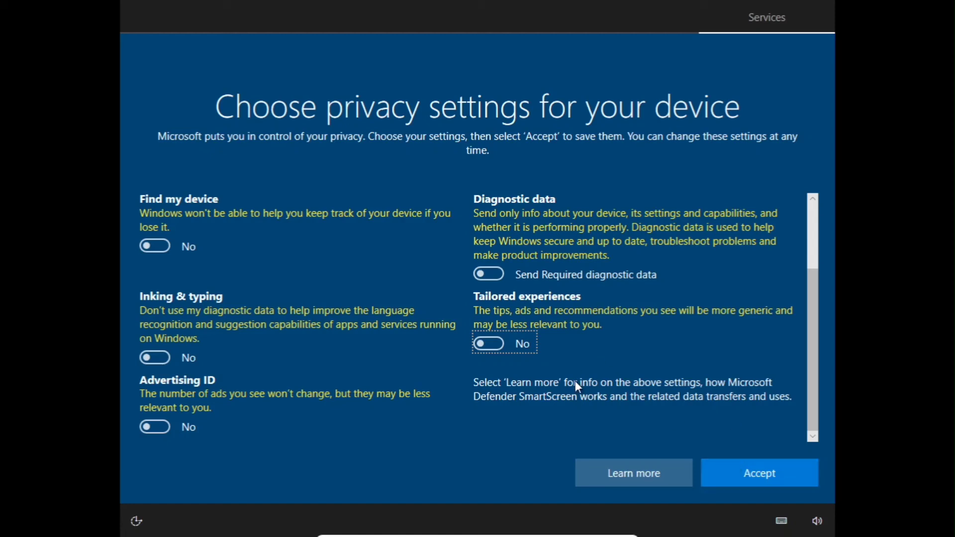
{"action": "left_click", "coordinate": [732, 470]}
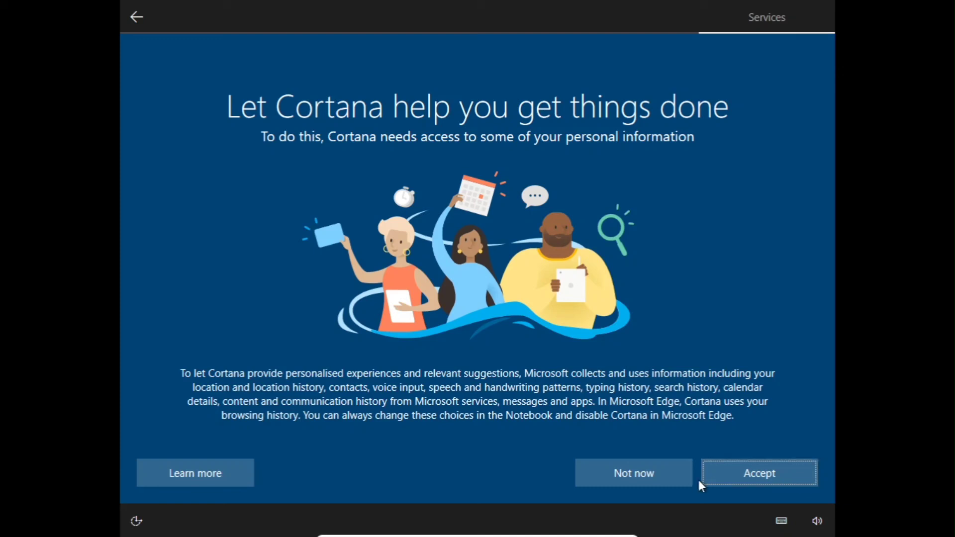
Decline Cortana for now, and dismiss the display driver notification and the Microsoft Edge offer on the desktop
{"action": "left_click", "coordinate": [637, 480]}
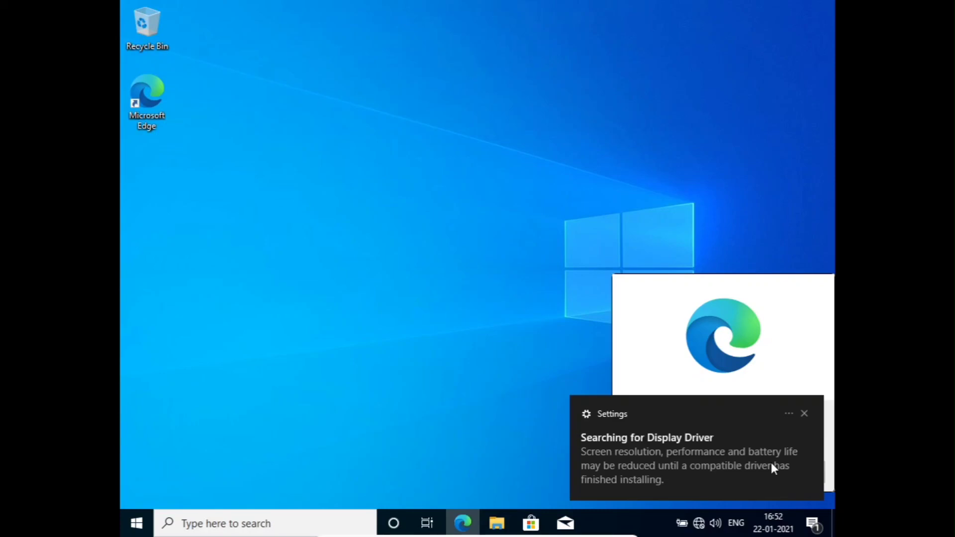
{"action": "left_click", "coordinate": [804, 414]}
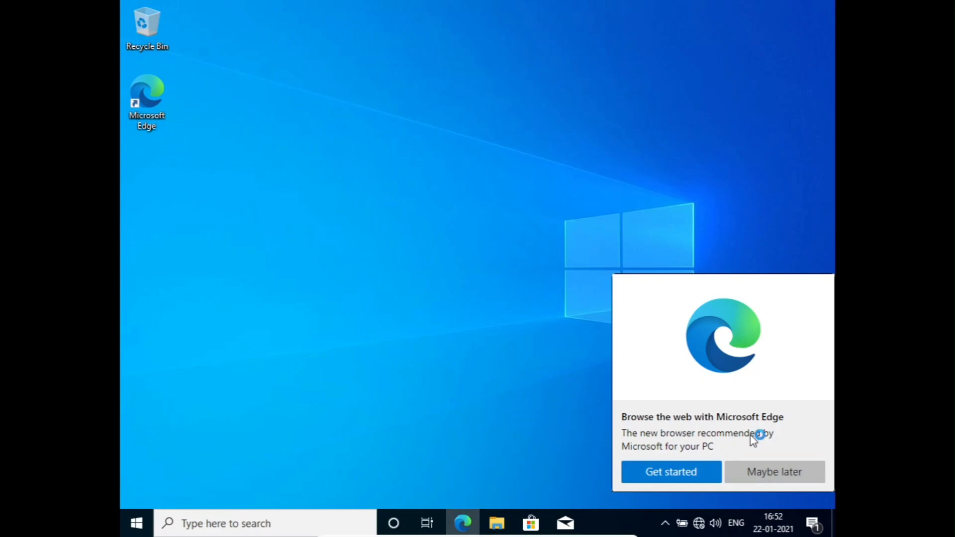
{"action": "left_click", "coordinate": [757, 474]}
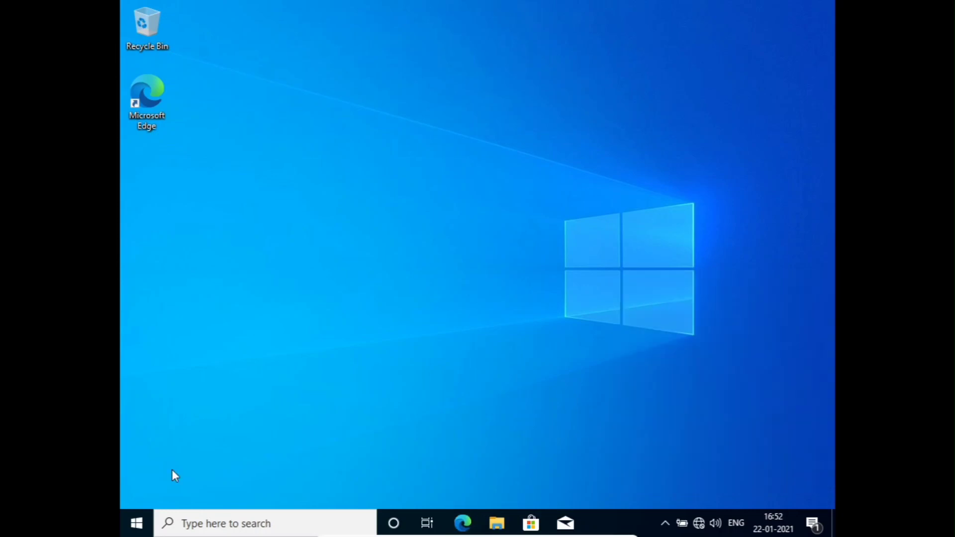